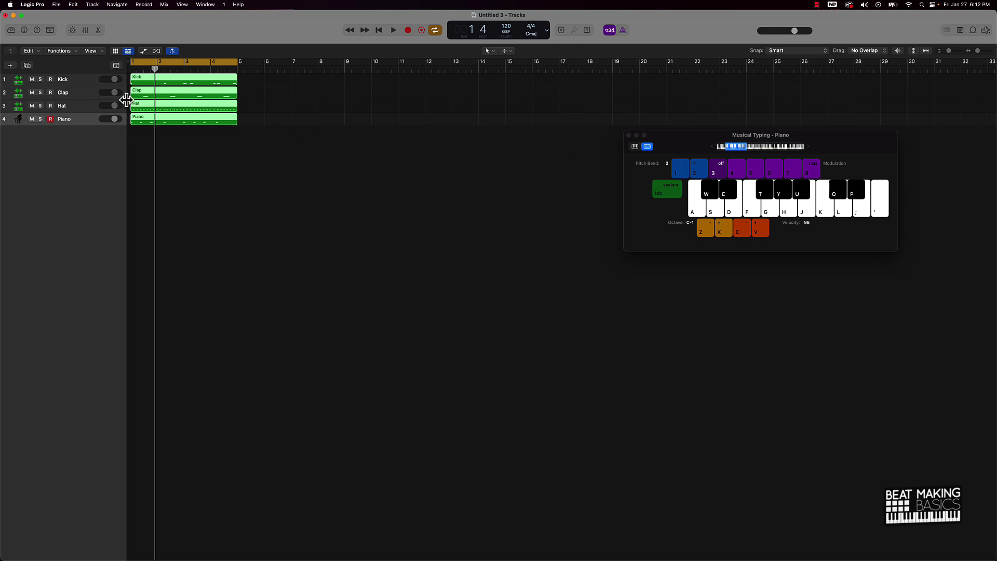
- Play back the four-bar Kick, Clap, Hat and Piano loop to hear its unquantized timing
{"action": "left_click", "coordinate": [263, 191]}
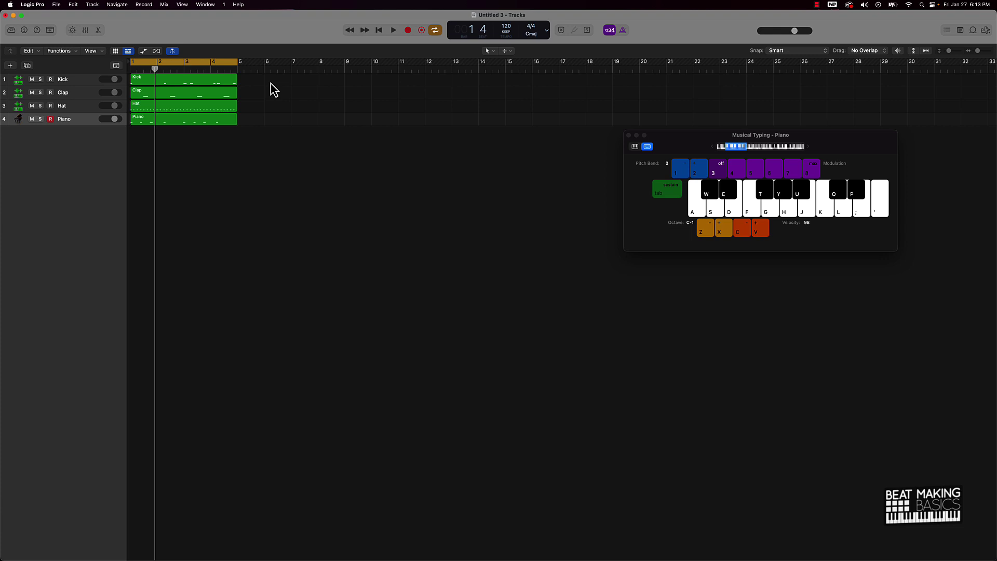
{"action": "key", "text": "space"}
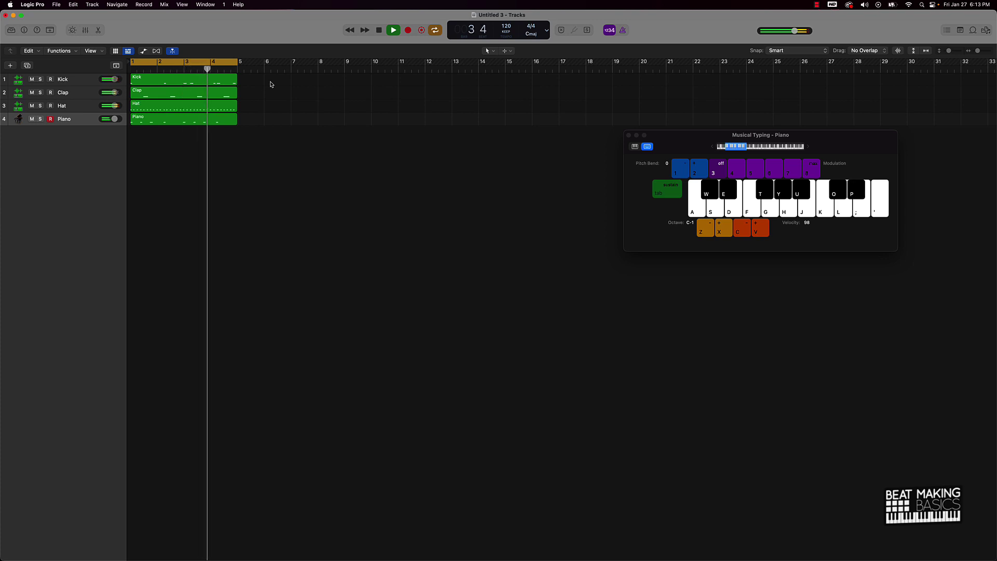
{"action": "key", "text": "space"}
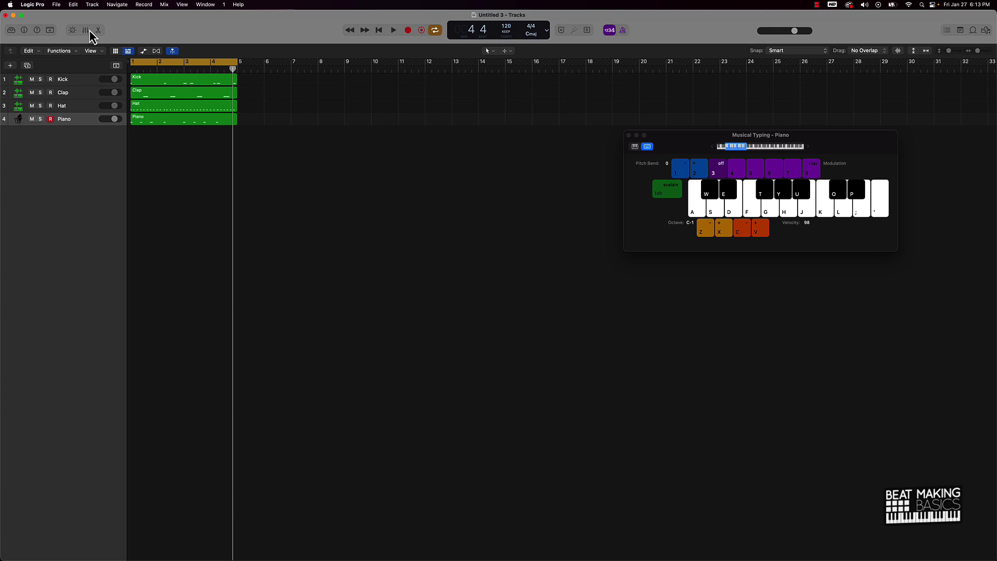
- Open the Kick, Clap, Hat and Piano regions together in the Piano Roll and enlarge the editor
{"action": "left_click_drag", "start_coordinate": [182, 165], "coordinate": [178, 72]}
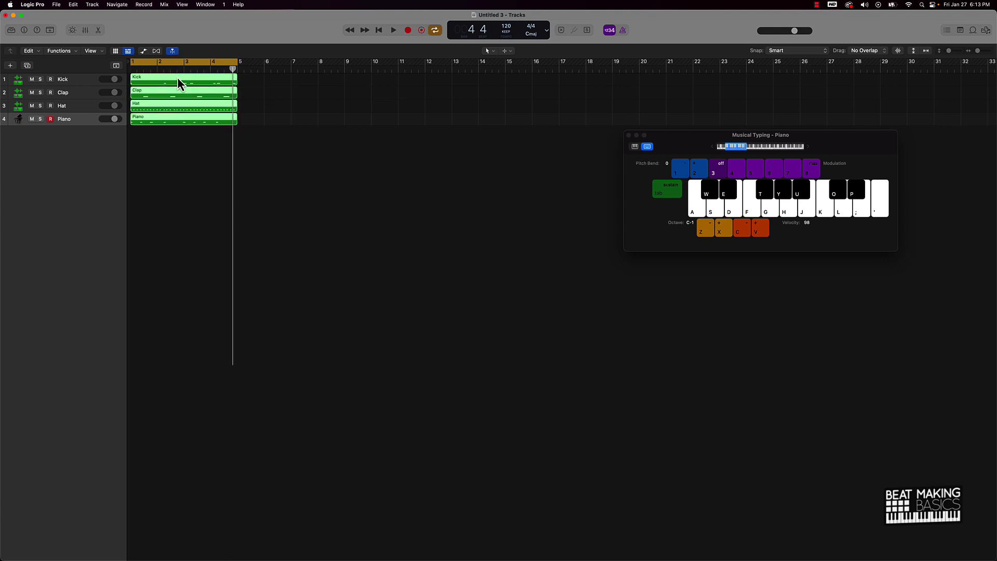
{"action": "double_click", "coordinate": [178, 81]}
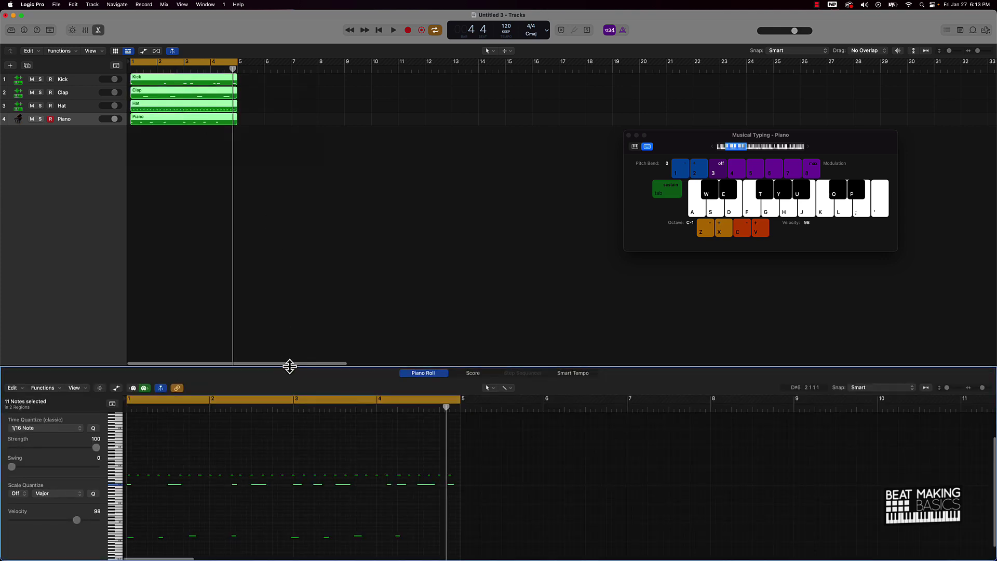
{"action": "left_click_drag", "start_coordinate": [287, 366], "coordinate": [314, 239]}
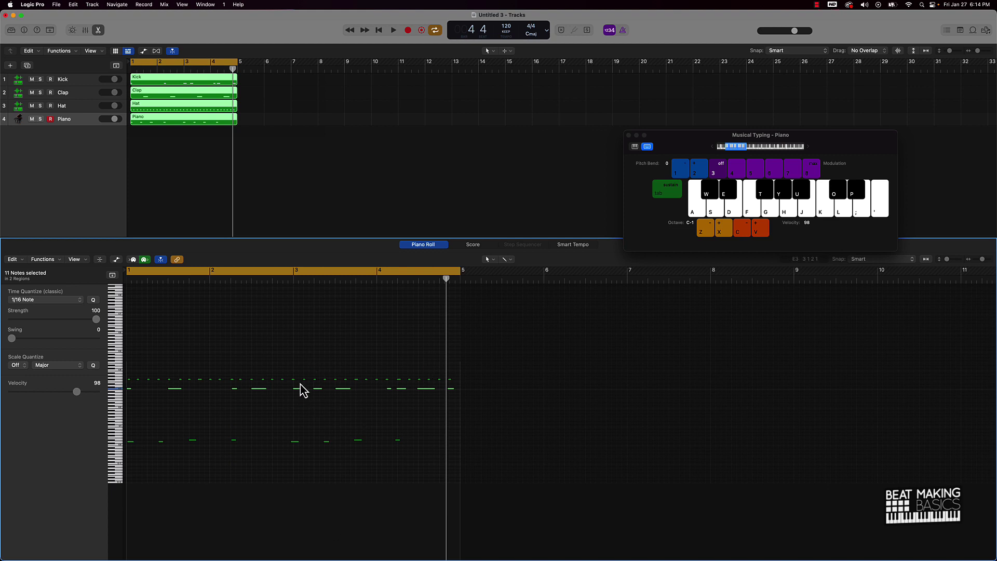
- Examine how the recorded notes of all four regions line up with the beat grid, from bar 4 back to bar 1
{"action": "left_click", "coordinate": [293, 402]}
{"action": "scroll", "coordinate": [408, 369], "scroll_direction": "up", "scroll_amount": 5}
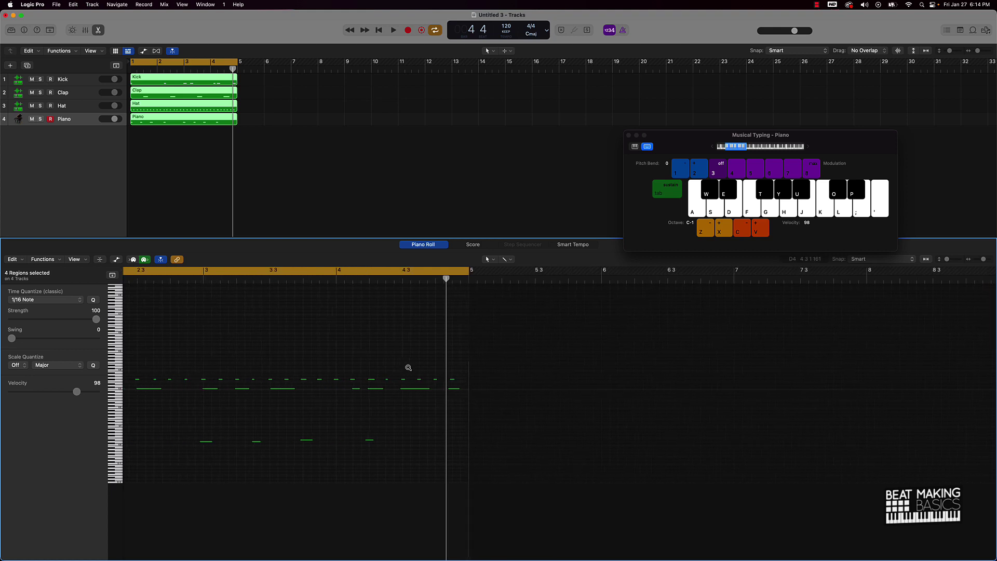
{"action": "scroll", "coordinate": [458, 394], "scroll_direction": "up", "scroll_amount": 2}
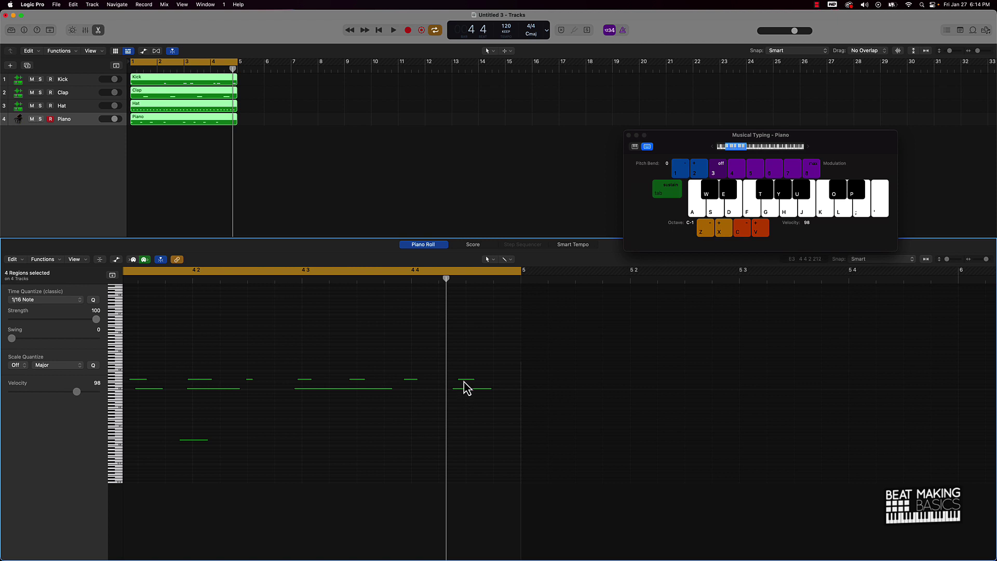
{"action": "scroll", "coordinate": [421, 381], "scroll_direction": "left", "scroll_amount": 5}
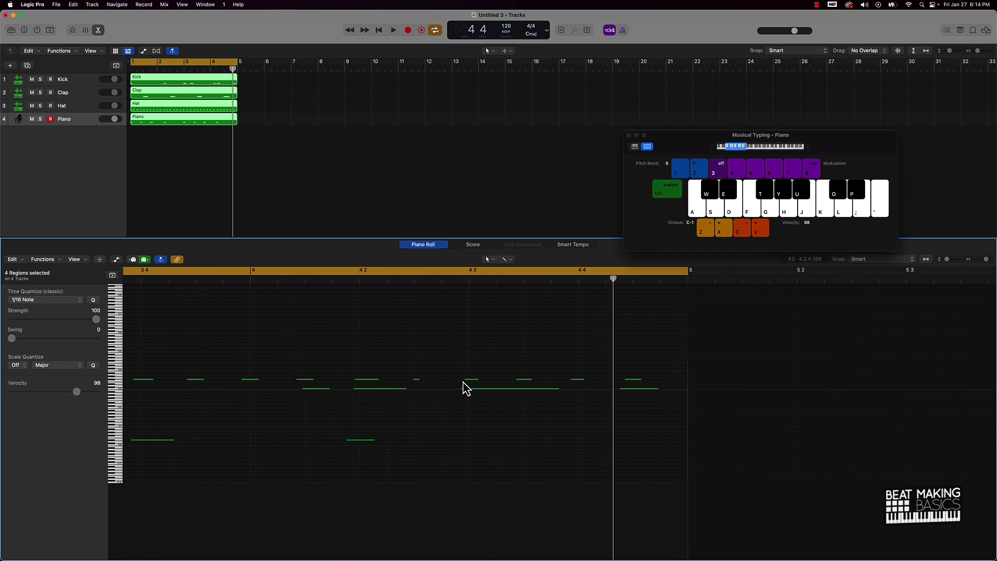
{"action": "key", "text": "Return"}
{"action": "scroll", "coordinate": [464, 382], "scroll_direction": "down", "scroll_amount": 5}
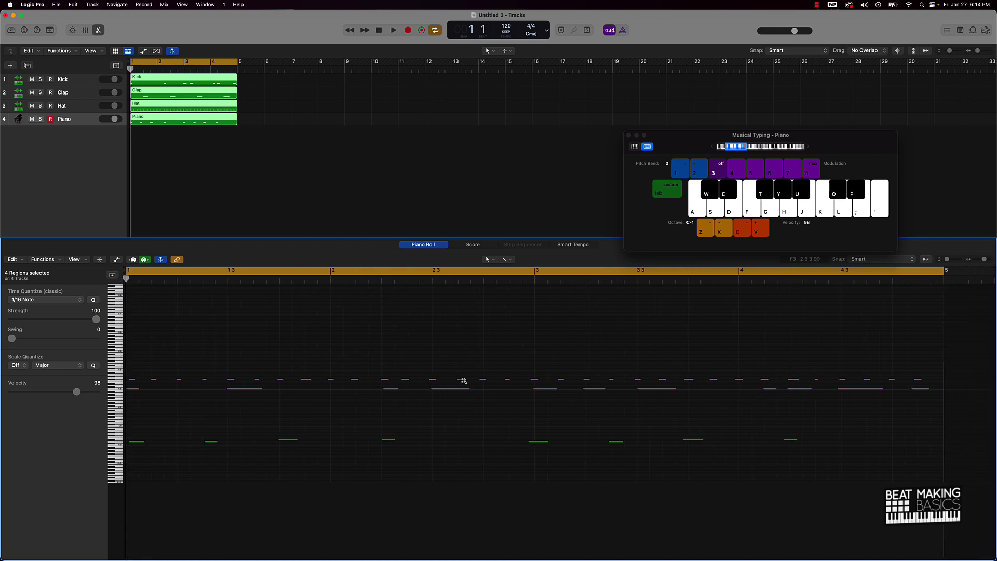
{"action": "scroll", "coordinate": [464, 381], "scroll_direction": "up", "scroll_amount": 2}
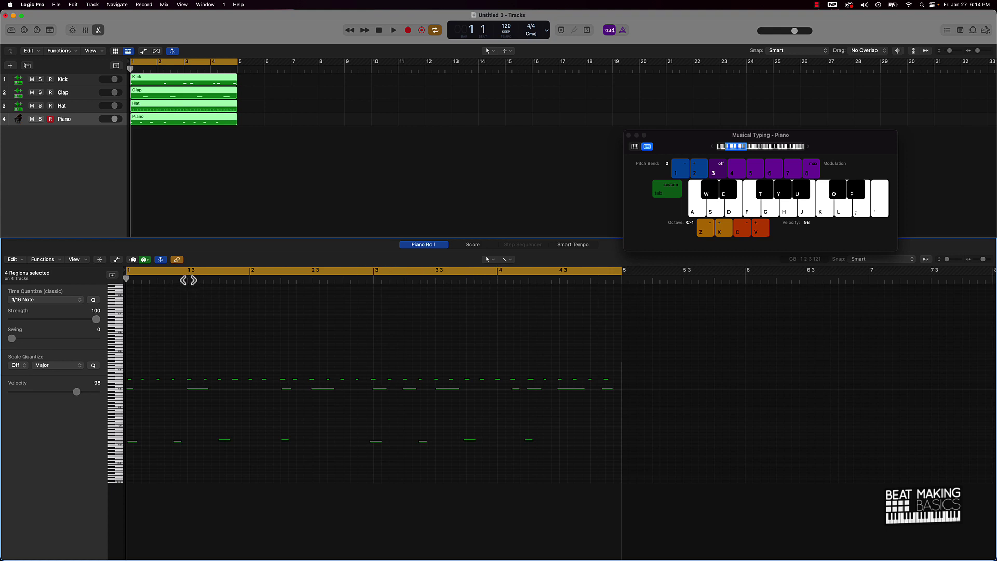
{"action": "left_click_drag", "start_coordinate": [188, 281], "coordinate": [4, 284]}
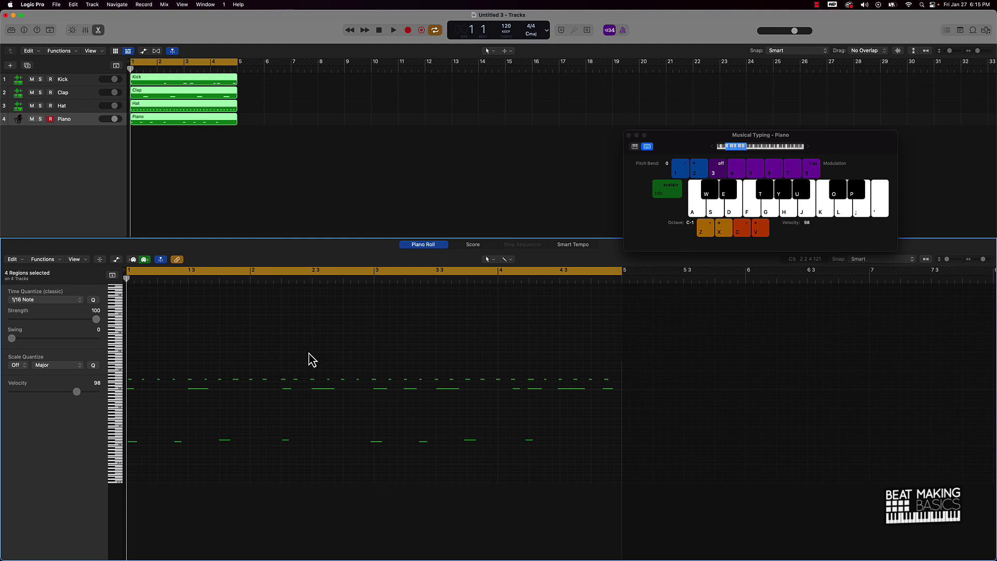
- Select all notes in the four regions and look through the available time quantize values
{"action": "key", "text": "super+a"}
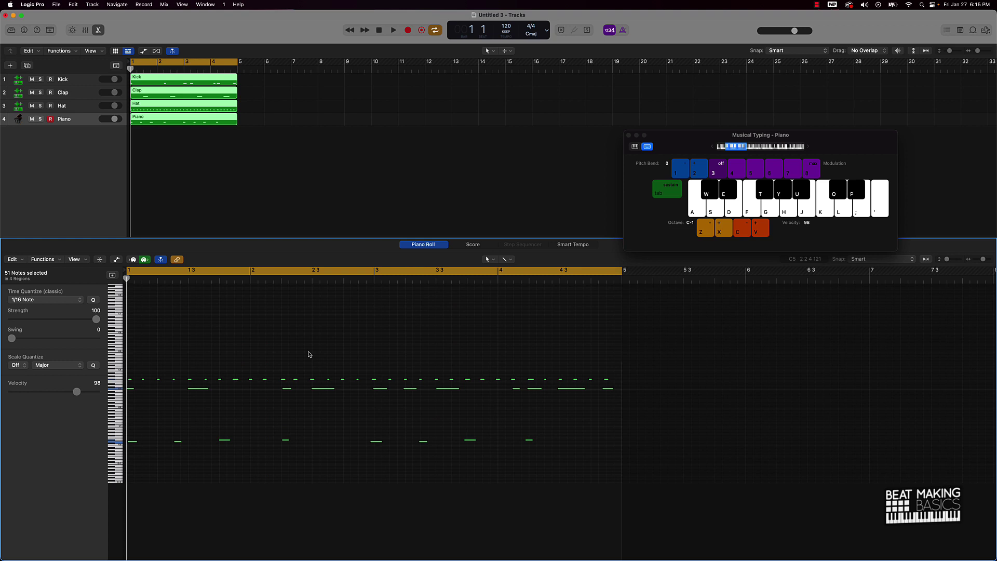
{"action": "left_click", "coordinate": [78, 301]}
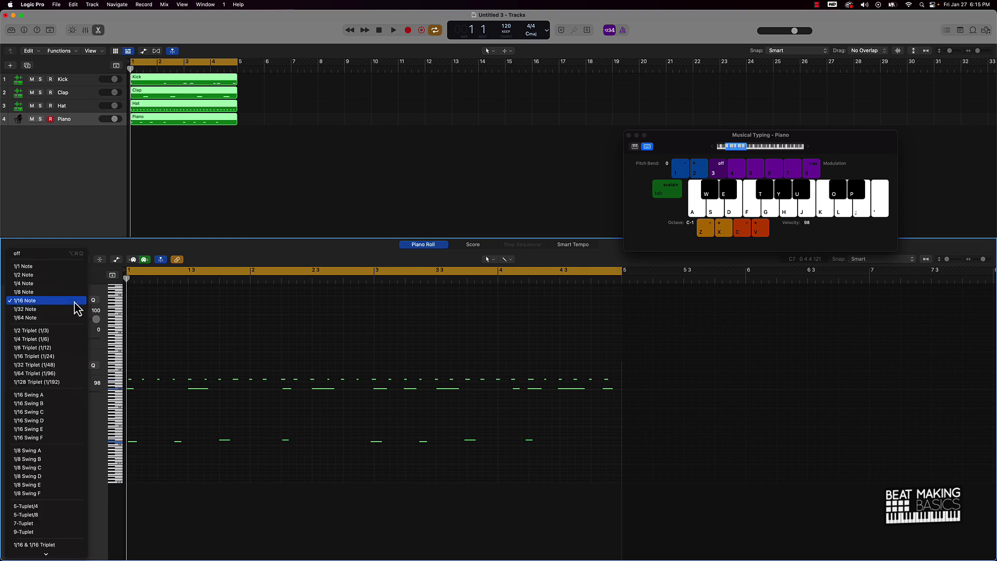
{"action": "scroll", "coordinate": [46, 532], "scroll_direction": "down", "scroll_amount": 1}
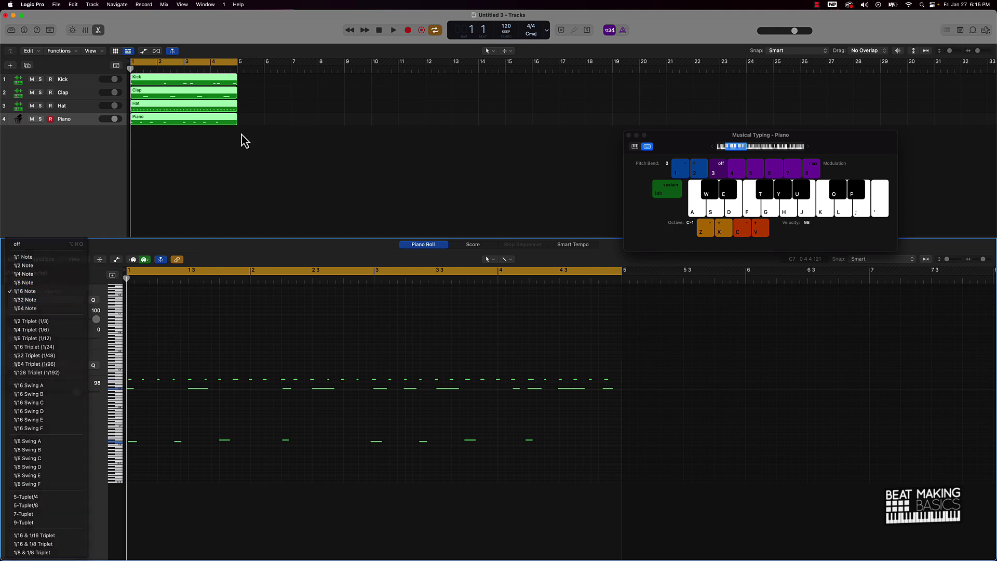
- Show only the Hat region, quantize its notes to 1/8 Note, and check their alignment with the grid
{"action": "left_click", "coordinate": [81, 121]}
{"action": "left_click", "coordinate": [80, 111]}
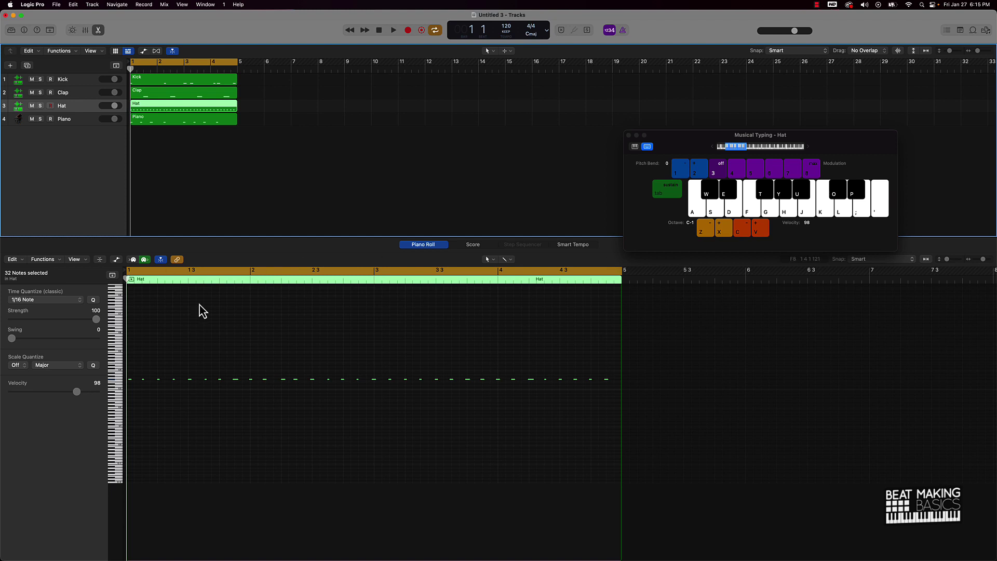
{"action": "left_click", "coordinate": [54, 299]}
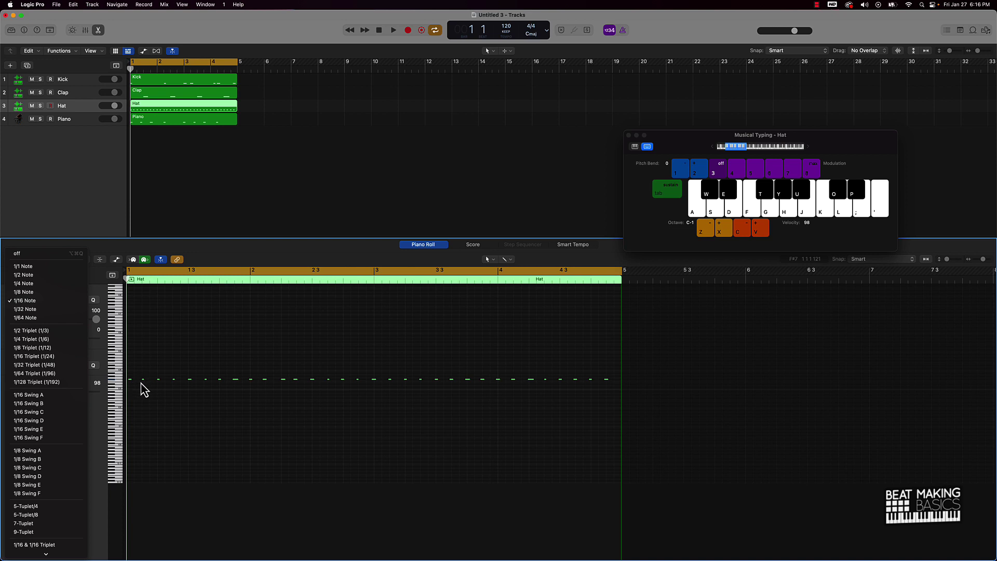
{"action": "left_click", "coordinate": [31, 294]}
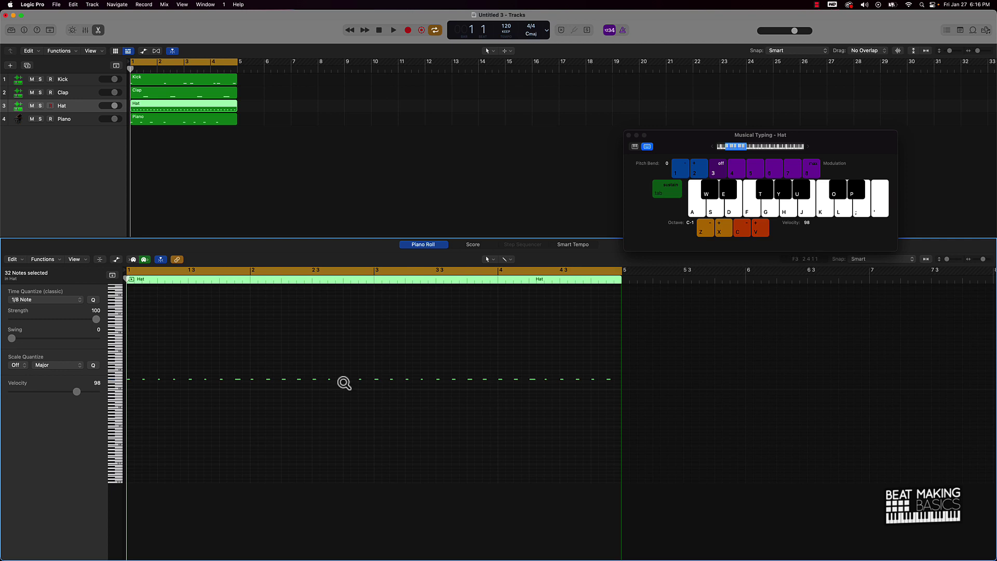
{"action": "left_click", "coordinate": [344, 381], "text": "ctrl+alt"}
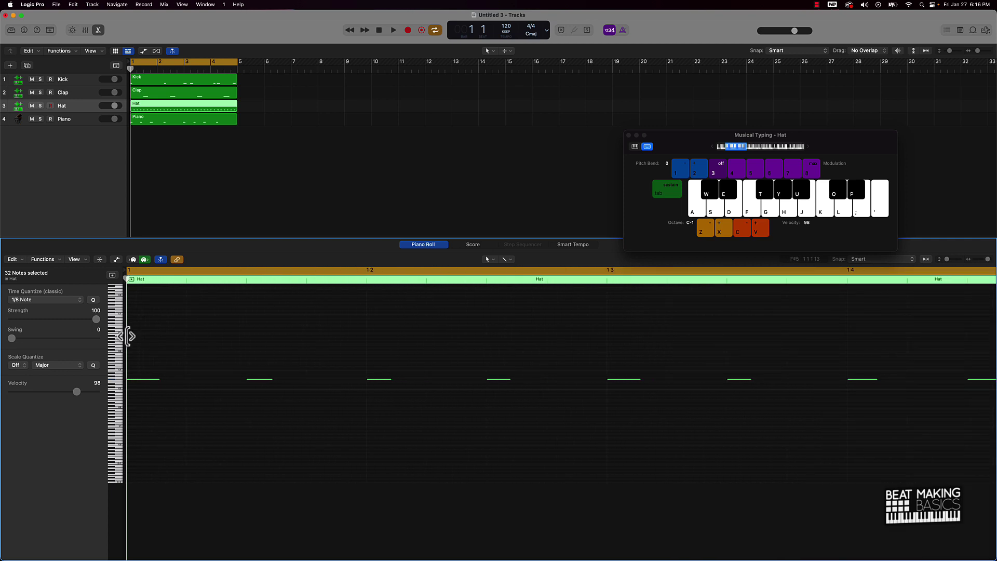
{"action": "left_click", "coordinate": [143, 339]}
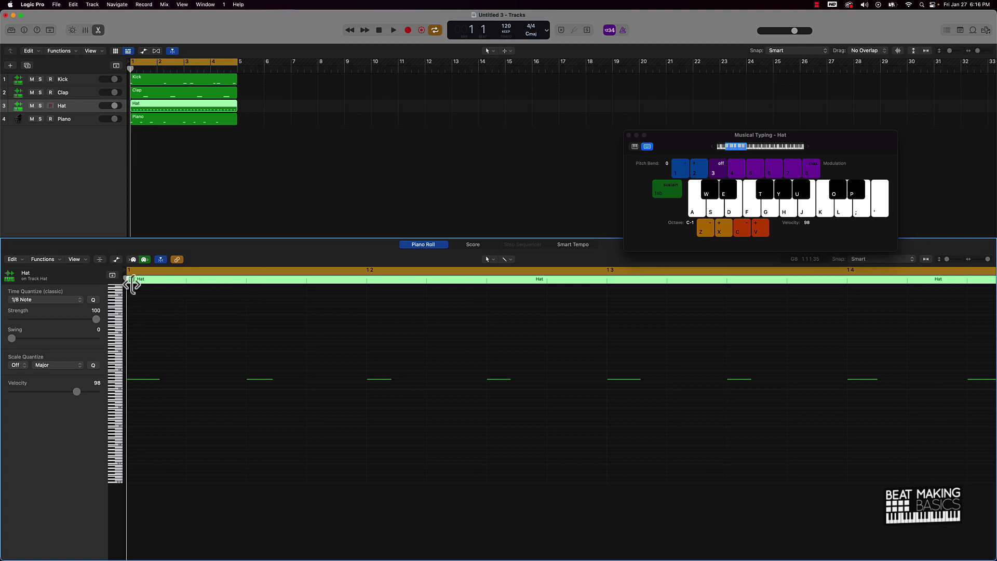
{"action": "left_click", "coordinate": [297, 398], "text": "ctrl+alt"}
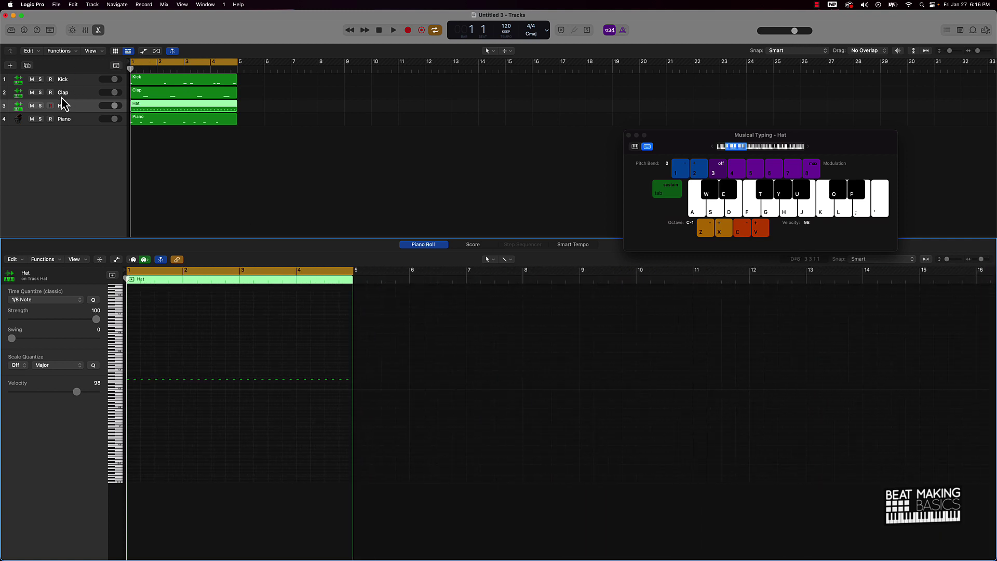
- Solo the Hat track and bring its notes into closer view
{"action": "left_click", "coordinate": [39, 107]}
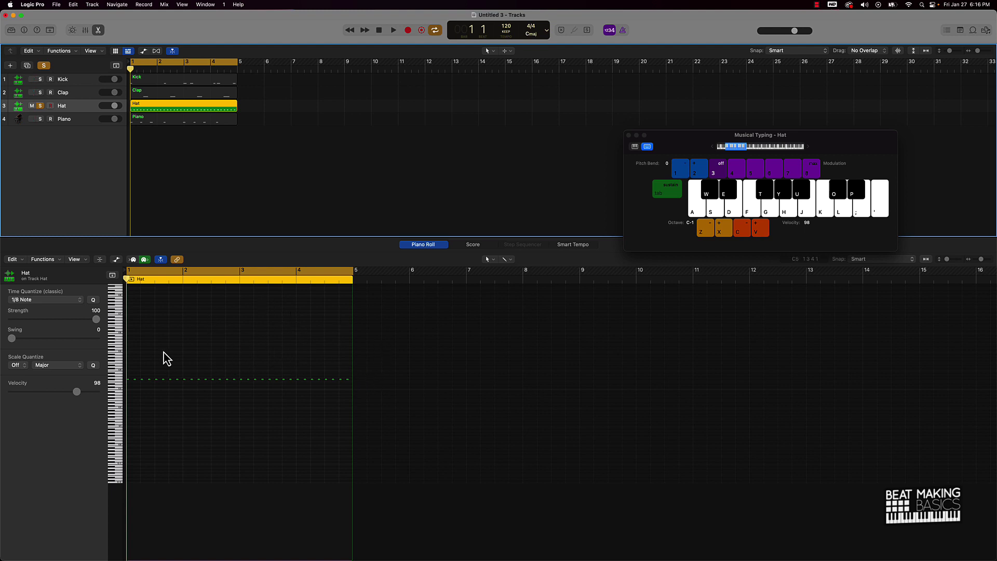
{"action": "key", "text": "super+a"}
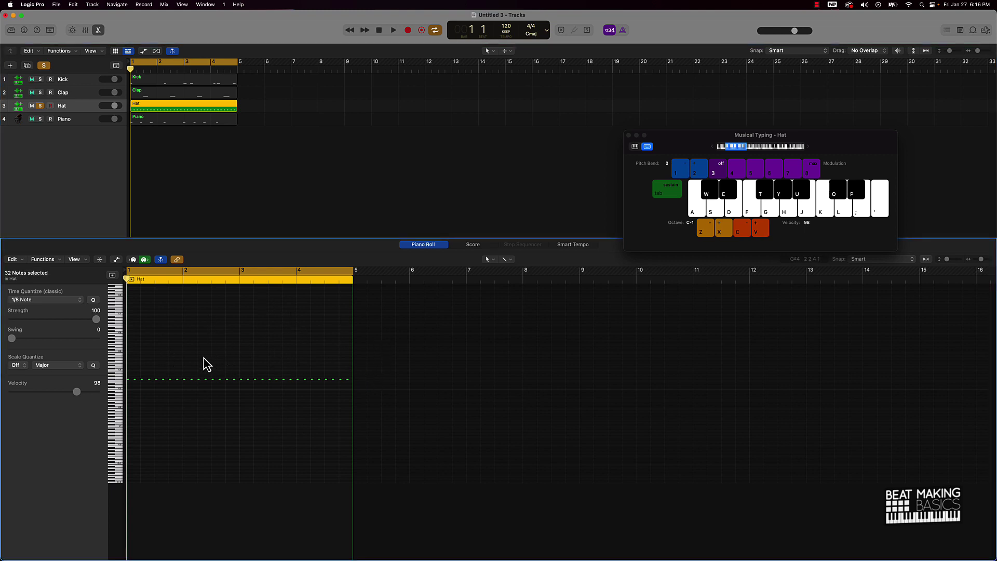
{"action": "key", "text": "super+Right"}
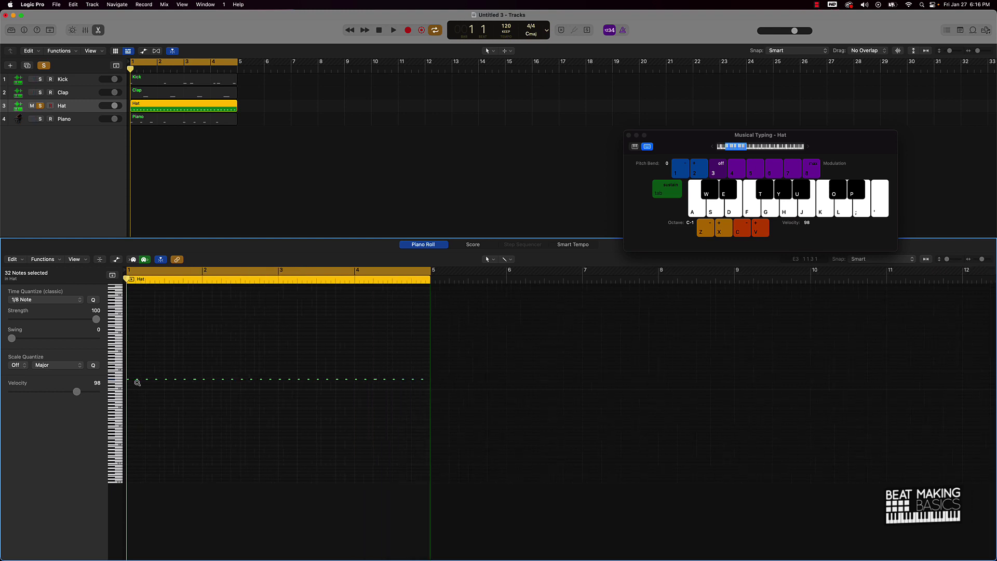
{"action": "left_click", "coordinate": [195, 399]}
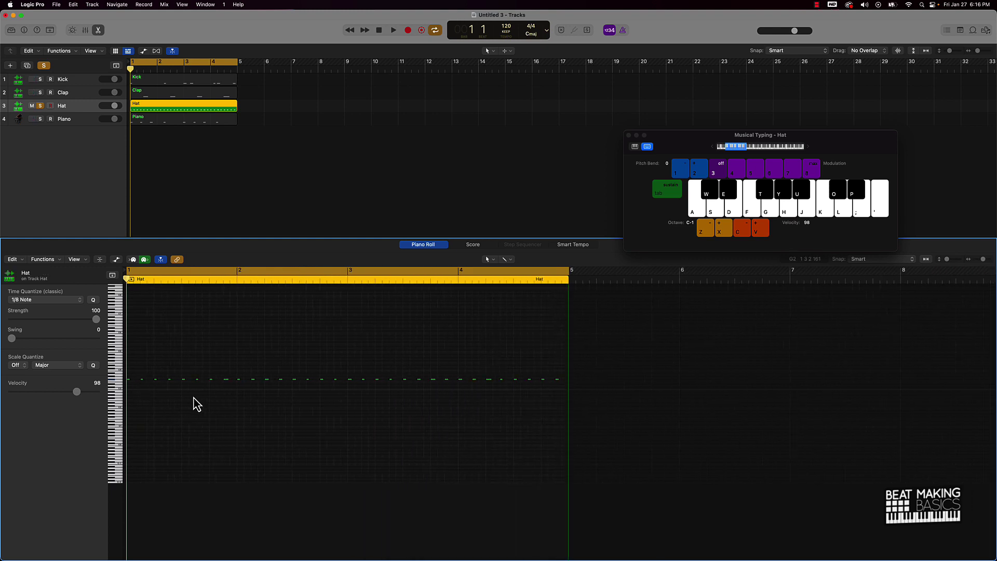
- Copy all Hat notes to slightly later positions at the same pitch and quantize the copies to 1/16 Note
{"action": "key", "text": "super+a"}
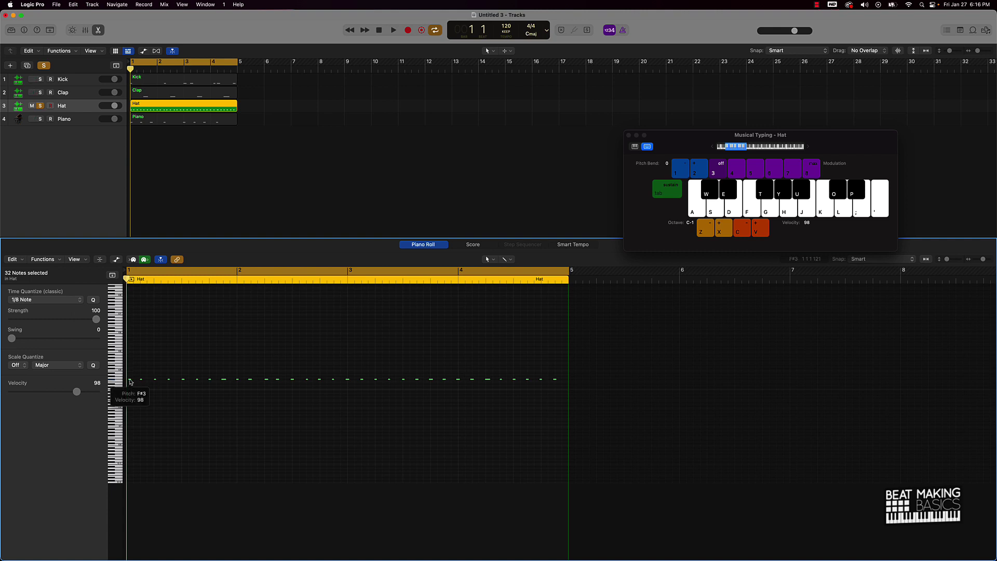
{"action": "left_click_drag", "start_coordinate": [130, 382], "coordinate": [133, 388]}
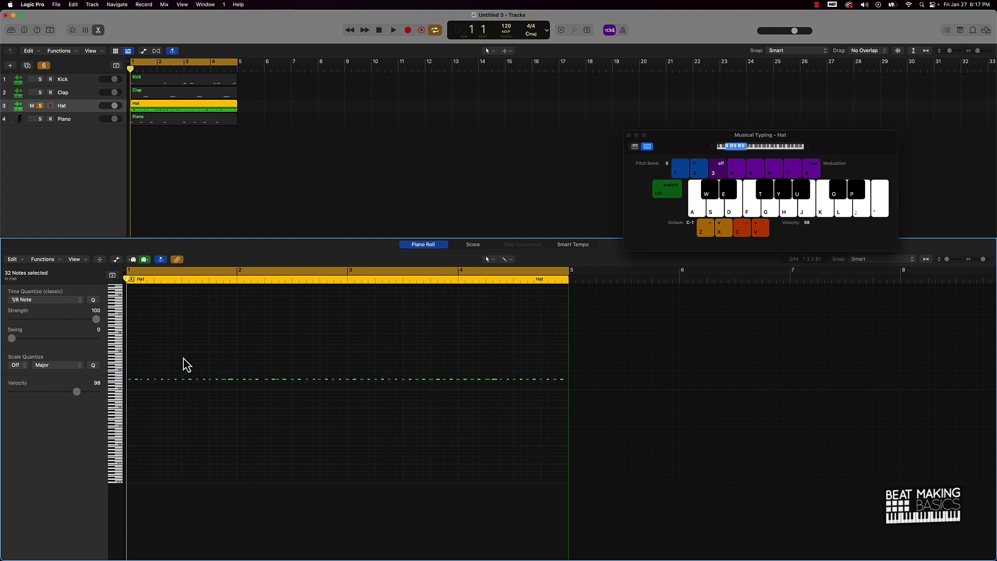
{"action": "left_click", "coordinate": [62, 301]}
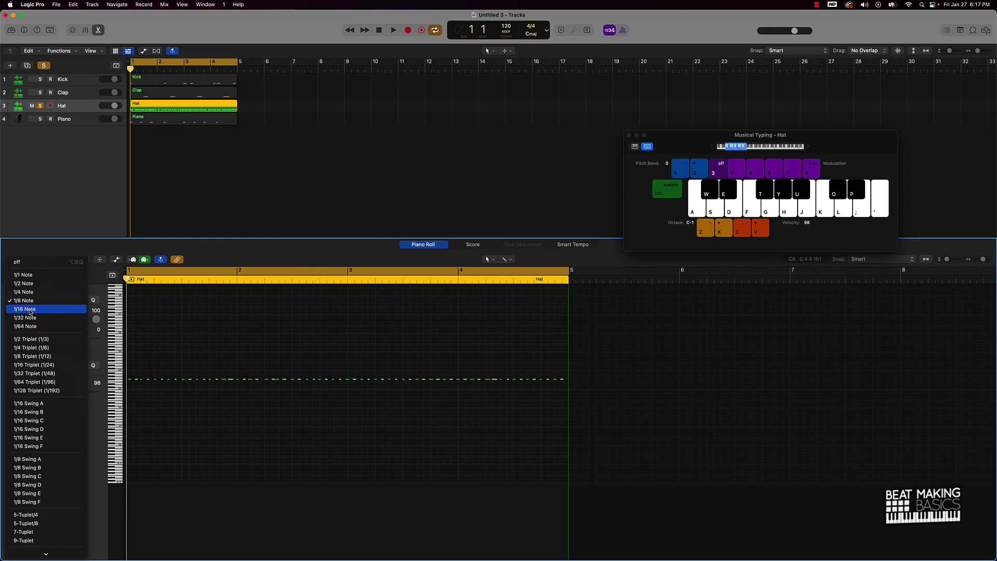
{"action": "left_click", "coordinate": [30, 310]}
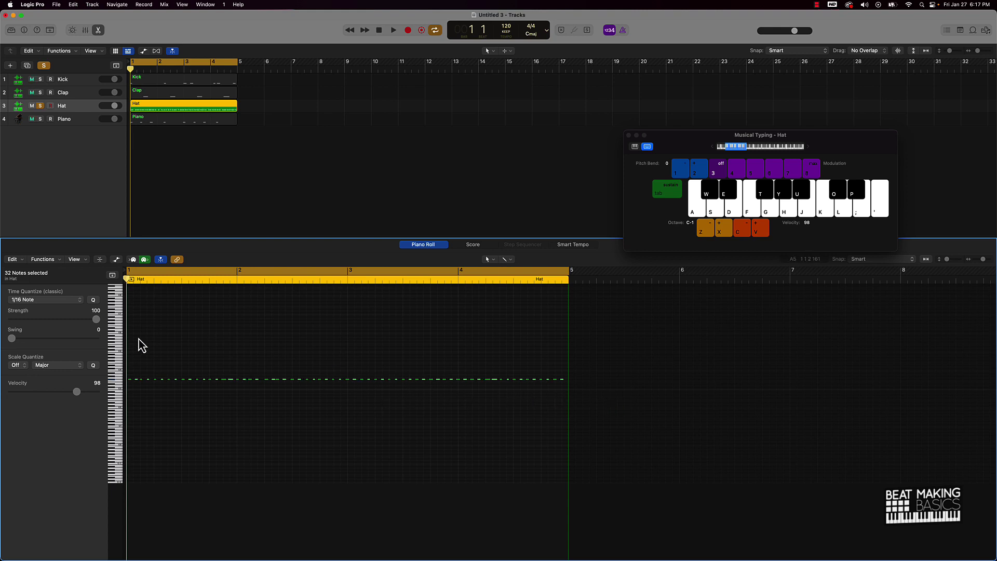
- Try the 1/32 Note and 1/8 Note quantize values on the copied Hat notes
{"action": "left_click", "coordinate": [78, 302]}
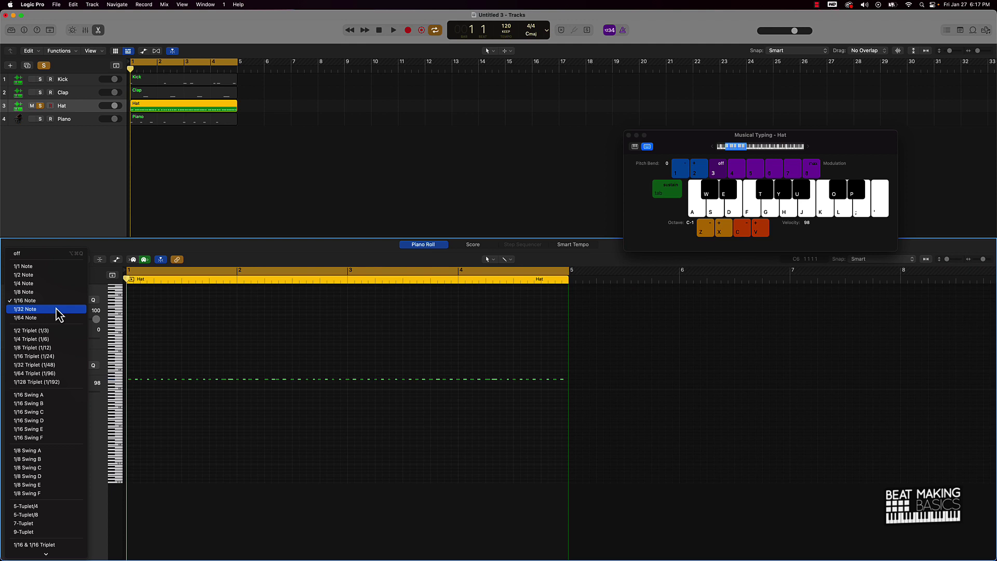
{"action": "left_click", "coordinate": [56, 310]}
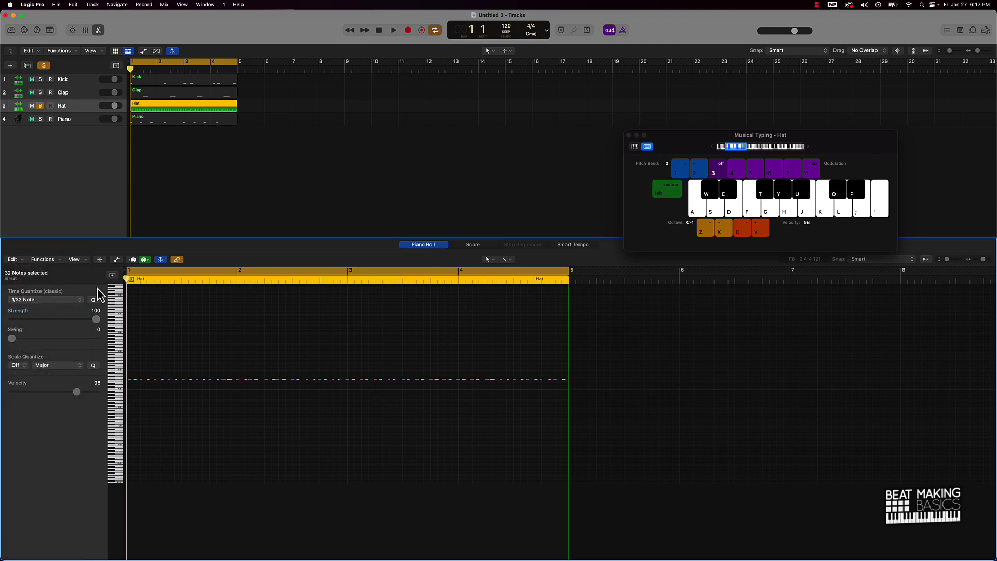
{"action": "left_click", "coordinate": [70, 300]}
{"action": "left_click", "coordinate": [51, 284]}
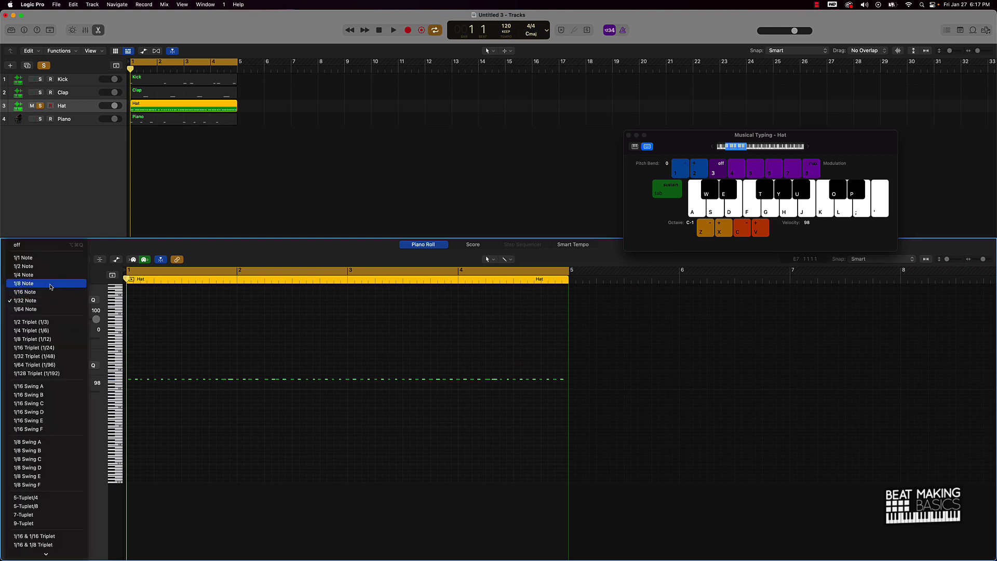
- Quantize the original Hat notes to 1/16 Note
{"action": "left_click", "coordinate": [212, 389], "text": "ctrl+alt"}
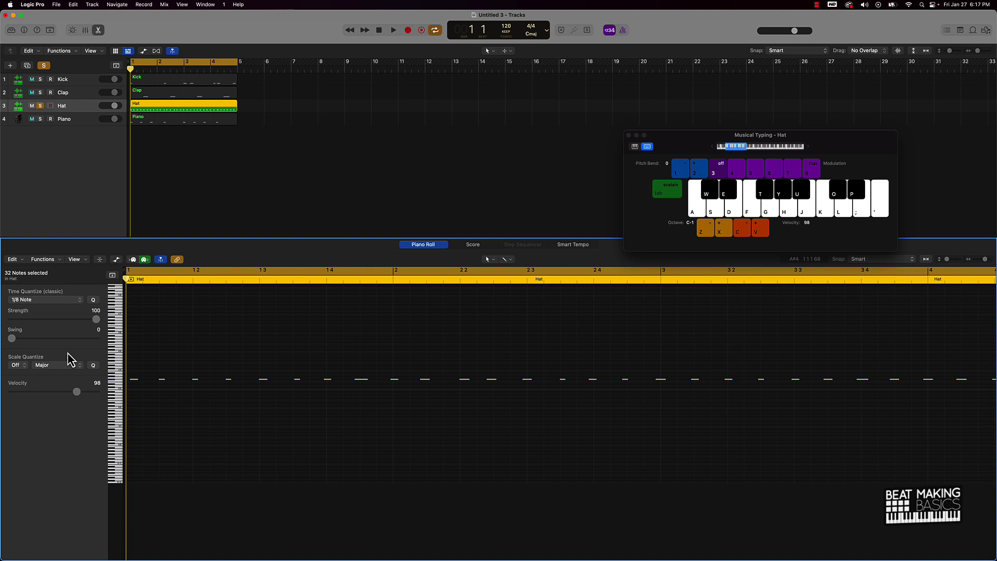
{"action": "left_click", "coordinate": [69, 301]}
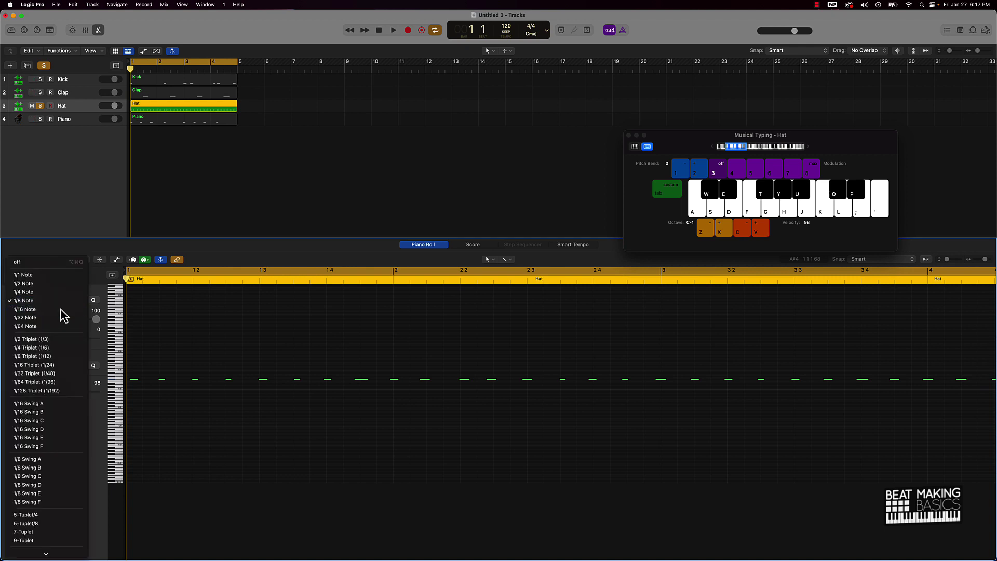
{"action": "left_click", "coordinate": [61, 309]}
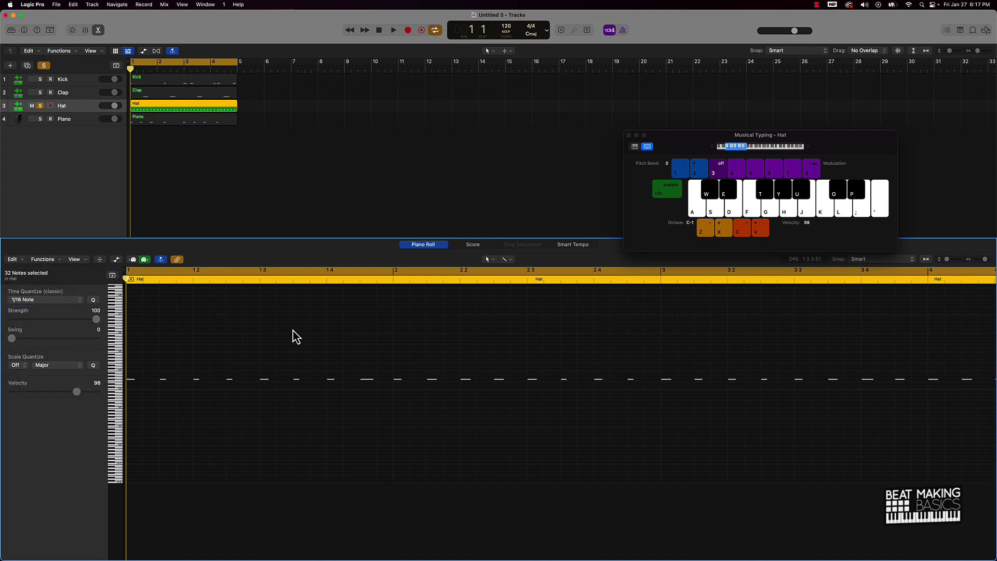
- Solo the Piano track and quantize its notes to 1/8 Note
{"action": "left_click", "coordinate": [228, 392], "text": "ctrl+alt"}
{"action": "left_click", "coordinate": [228, 392], "text": "ctrl+alt"}
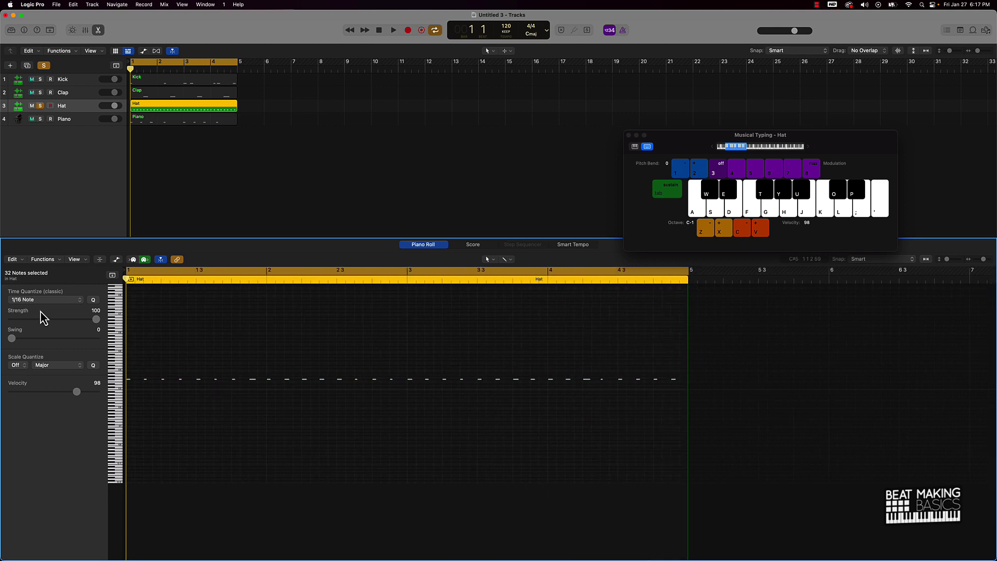
{"action": "left_click", "coordinate": [74, 119]}
{"action": "left_click", "coordinate": [40, 119]}
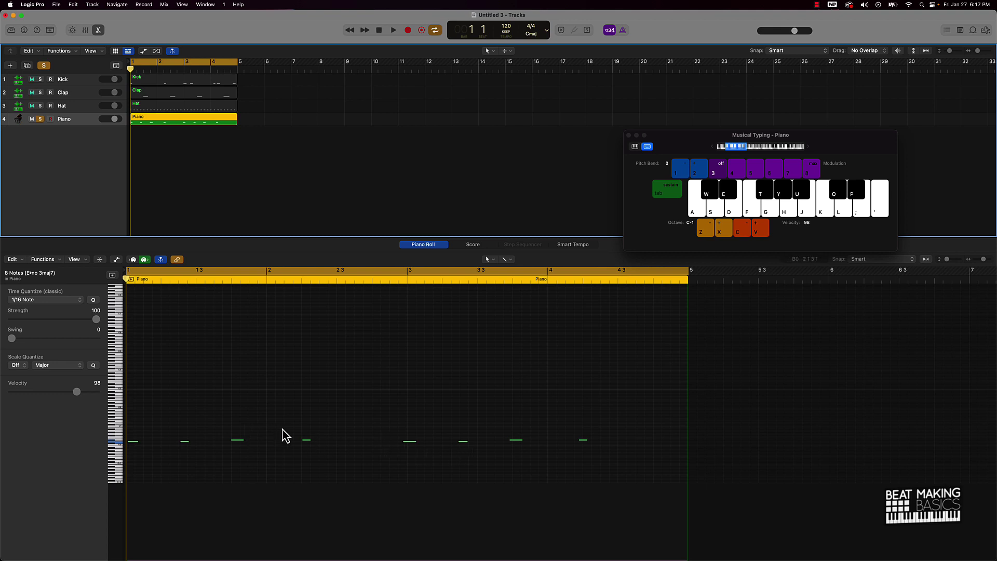
{"action": "left_click", "coordinate": [80, 300]}
{"action": "left_click", "coordinate": [41, 292]}
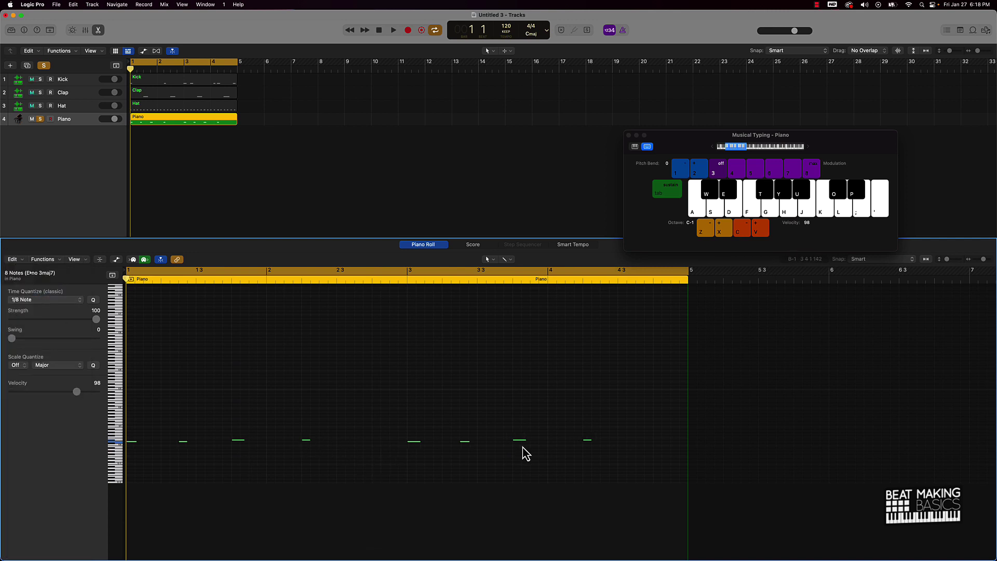
- Quantize the Clap track's notes to 1/4 Note
{"action": "left_click", "coordinate": [86, 93]}
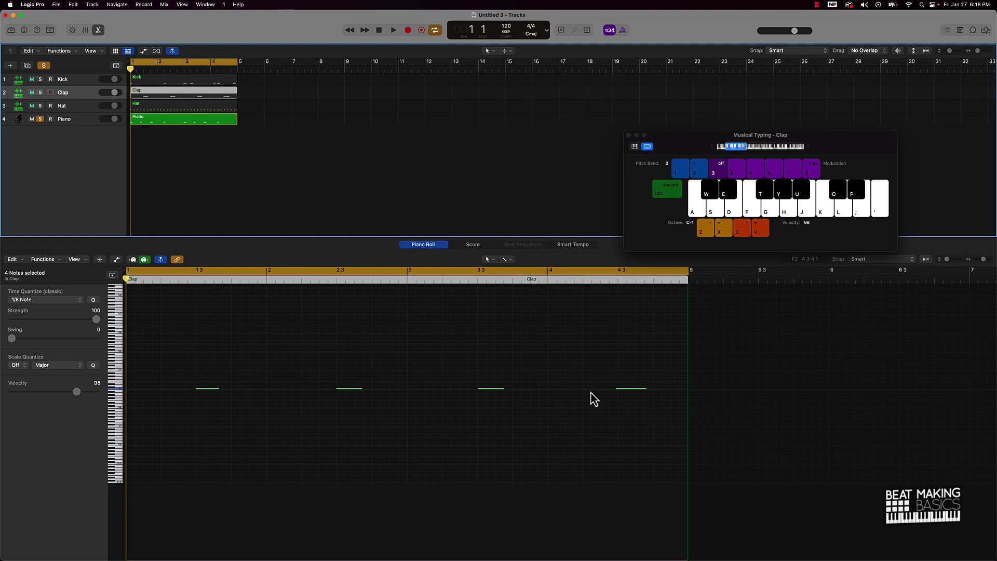
{"action": "left_click", "coordinate": [73, 301]}
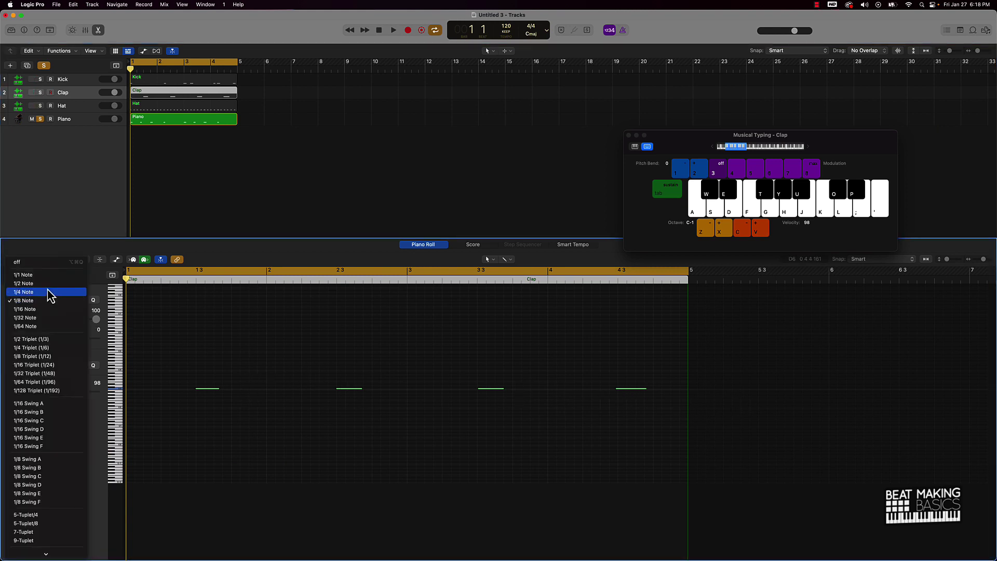
{"action": "left_click", "coordinate": [48, 291]}
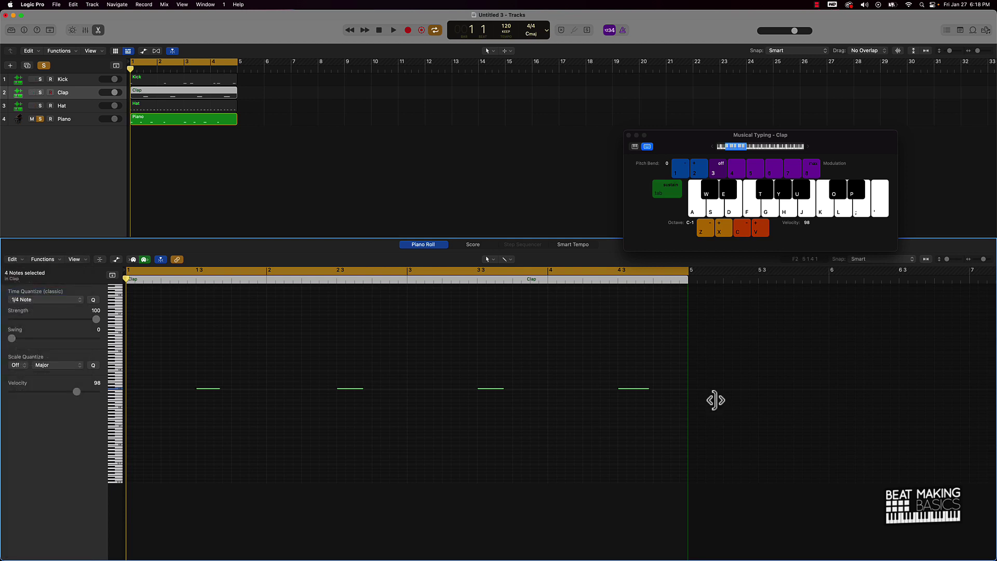
- Quantize the Kick track's notes to 1/8 Note
{"action": "left_click", "coordinate": [83, 82]}
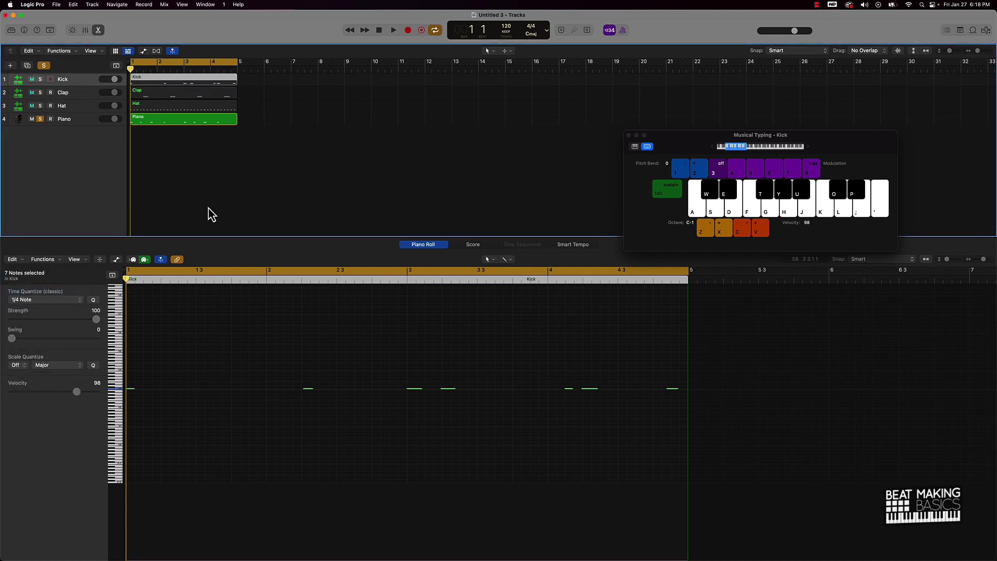
{"action": "left_click", "coordinate": [66, 302]}
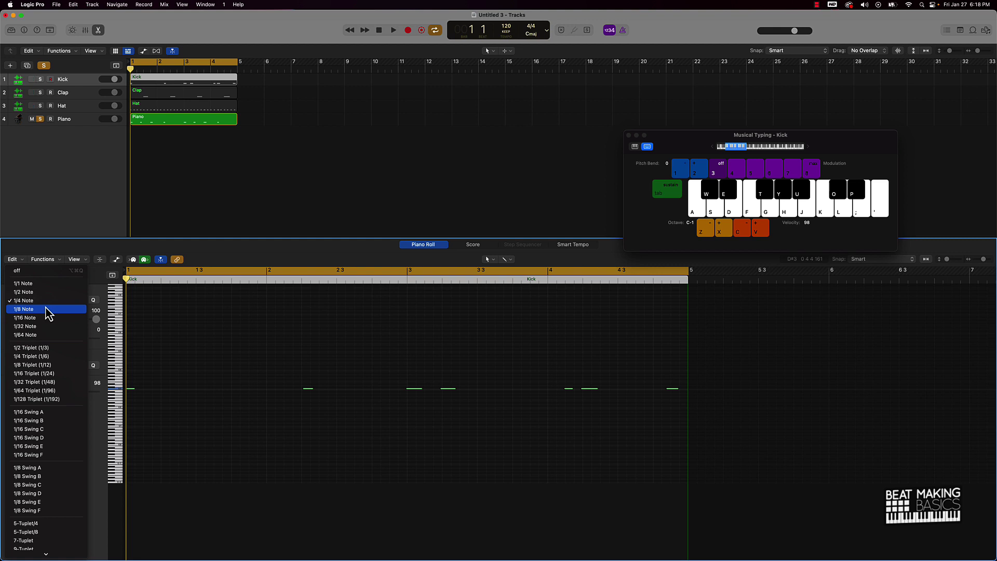
{"action": "left_click", "coordinate": [46, 308]}
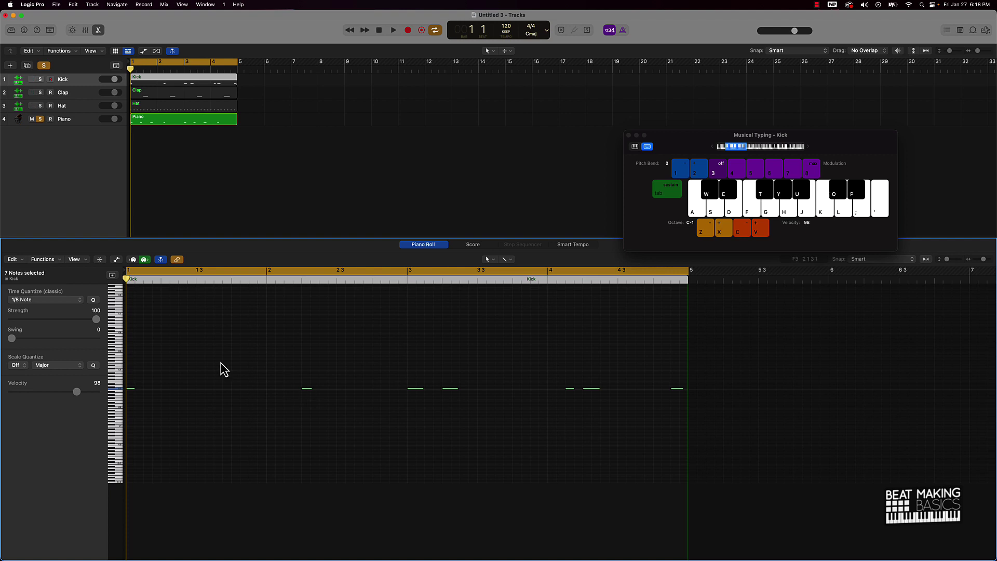
{"action": "left_click", "coordinate": [24, 302]}
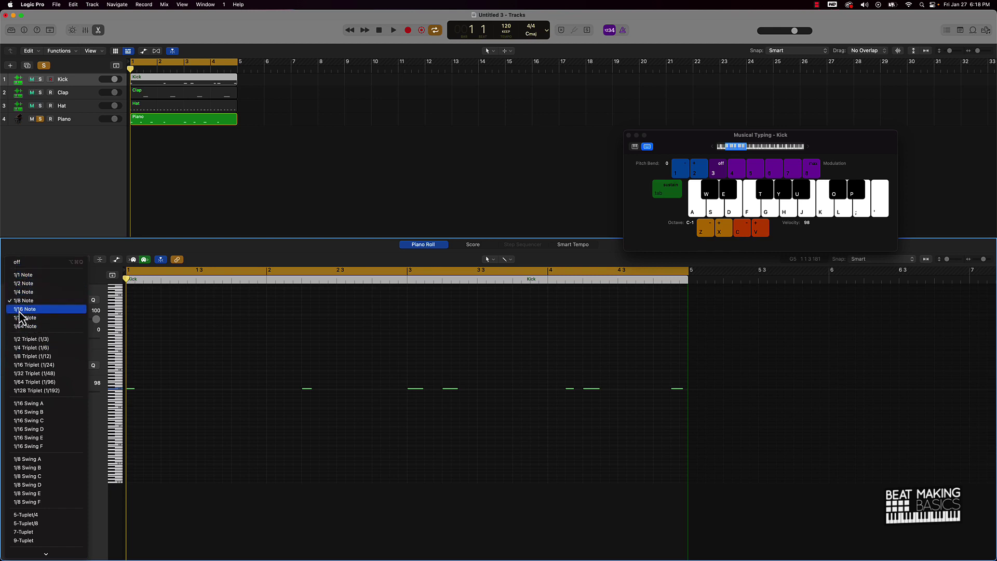
{"action": "left_click", "coordinate": [191, 147]}
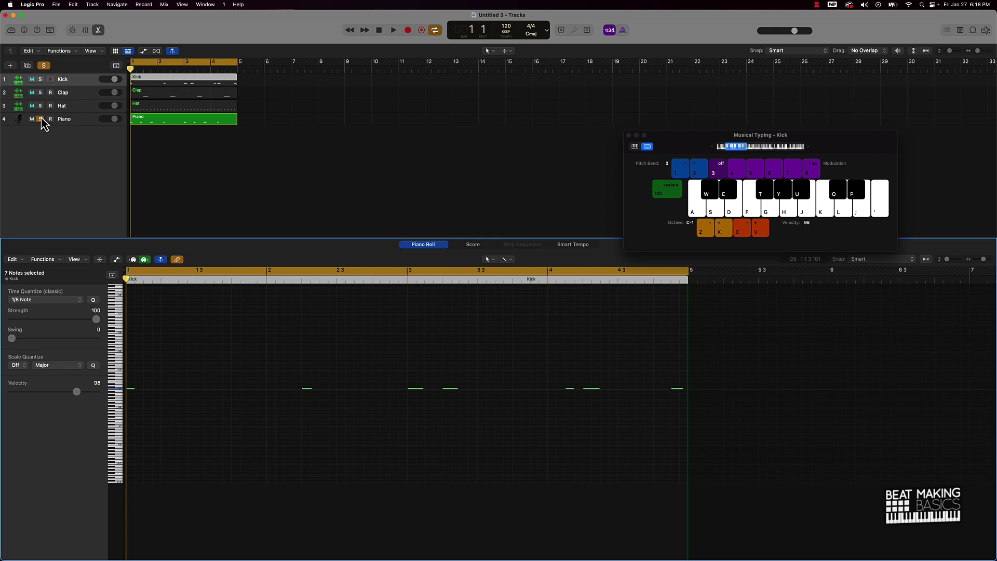
- Turn off the Piano solo and play back all four tracks together
{"action": "left_click", "coordinate": [40, 119]}
{"action": "left_click", "coordinate": [231, 165]}
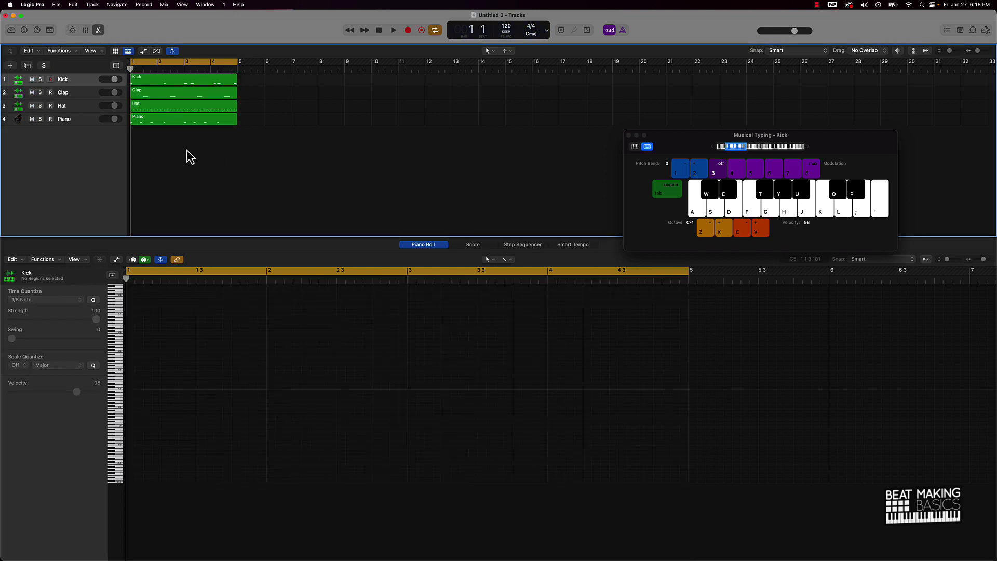
{"action": "left_click_drag", "start_coordinate": [187, 150], "coordinate": [195, 76]}
{"action": "left_click", "coordinate": [300, 173]}
{"action": "key", "text": "space"}
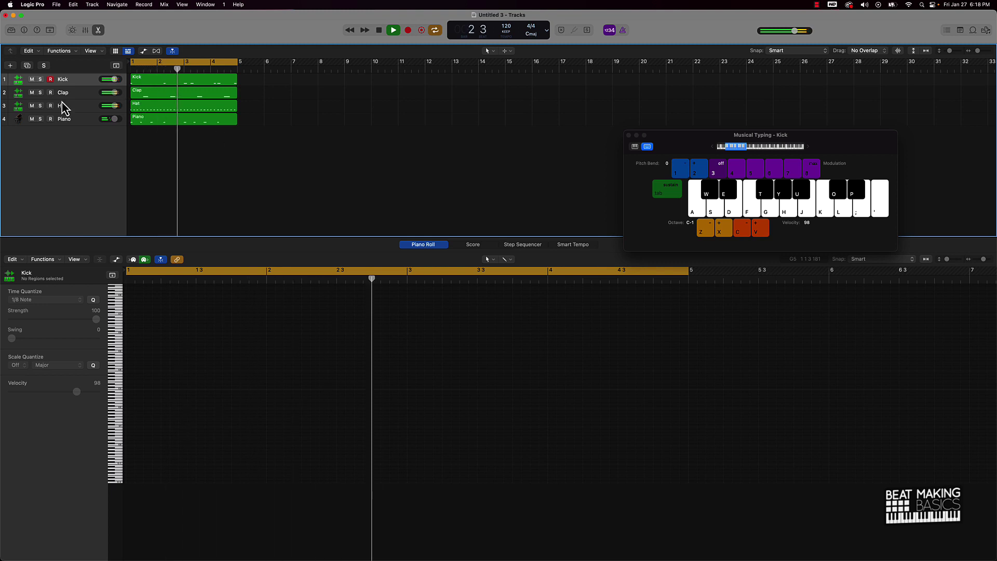
- Raise the velocity of all Piano notes to 127 in the Note Velocity lane, and stop playback after listening
{"action": "left_click", "coordinate": [67, 117]}
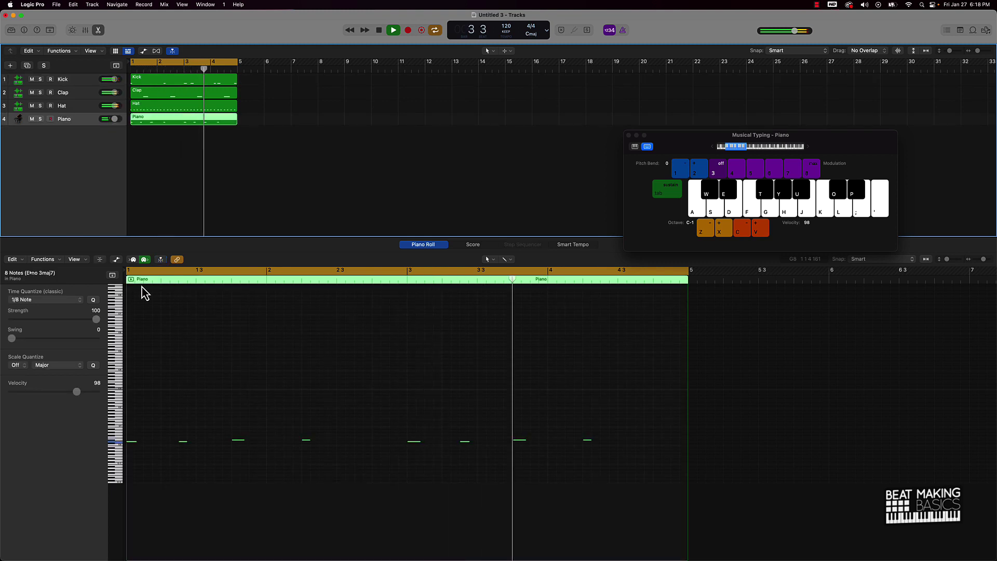
{"action": "left_click", "coordinate": [116, 259]}
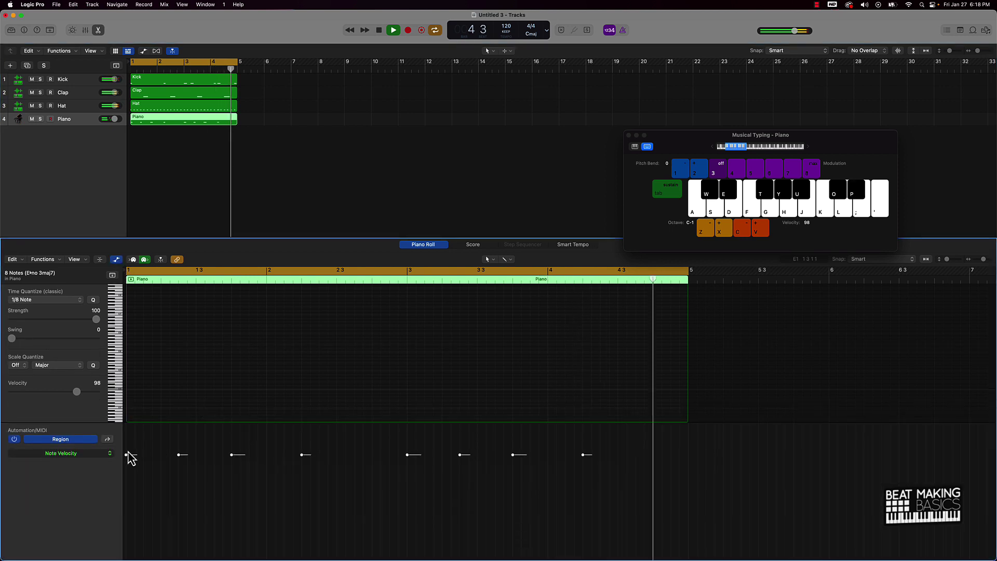
{"action": "left_click_drag", "start_coordinate": [126, 455], "coordinate": [127, 423]}
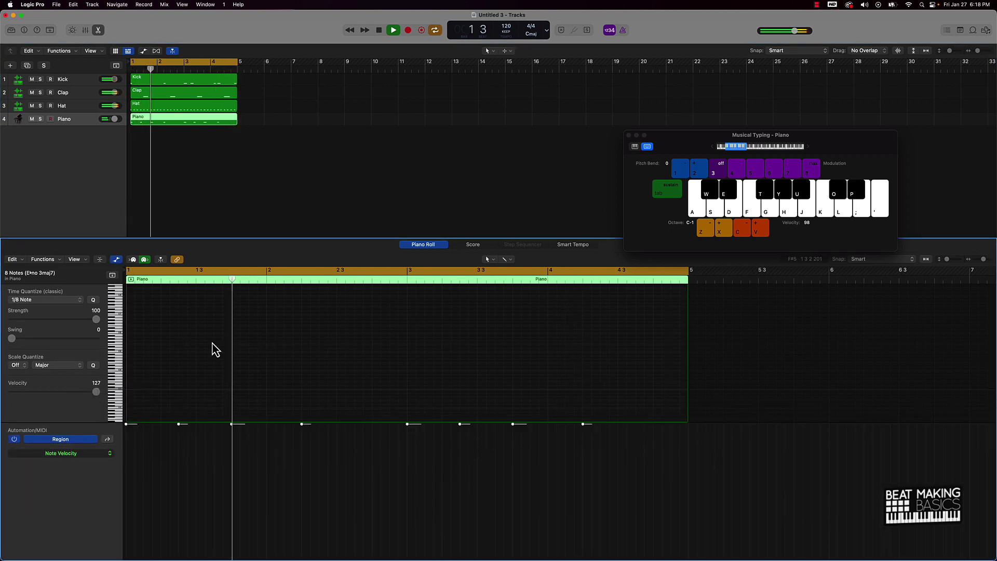
{"action": "left_click", "coordinate": [252, 158]}
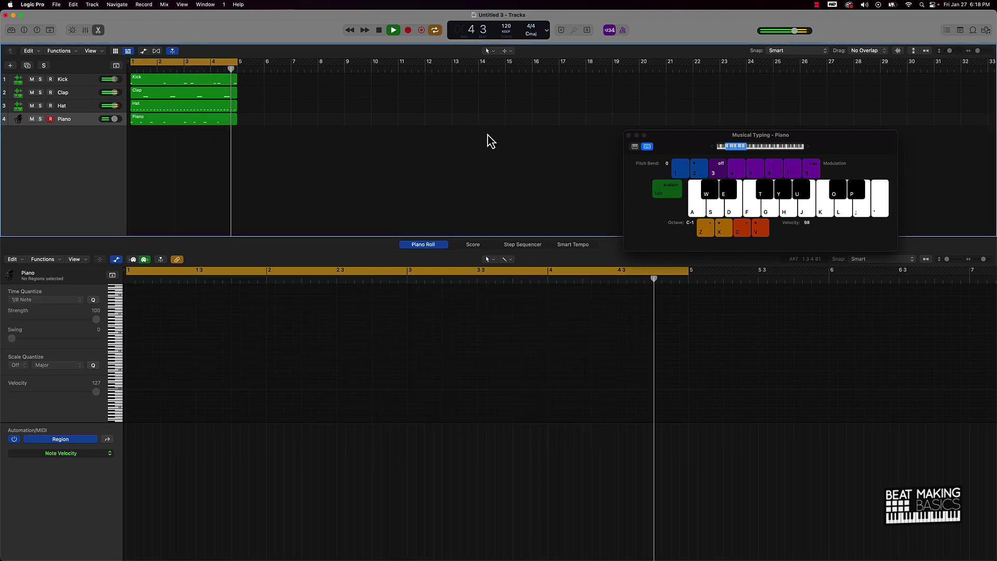
{"action": "key", "text": "space"}
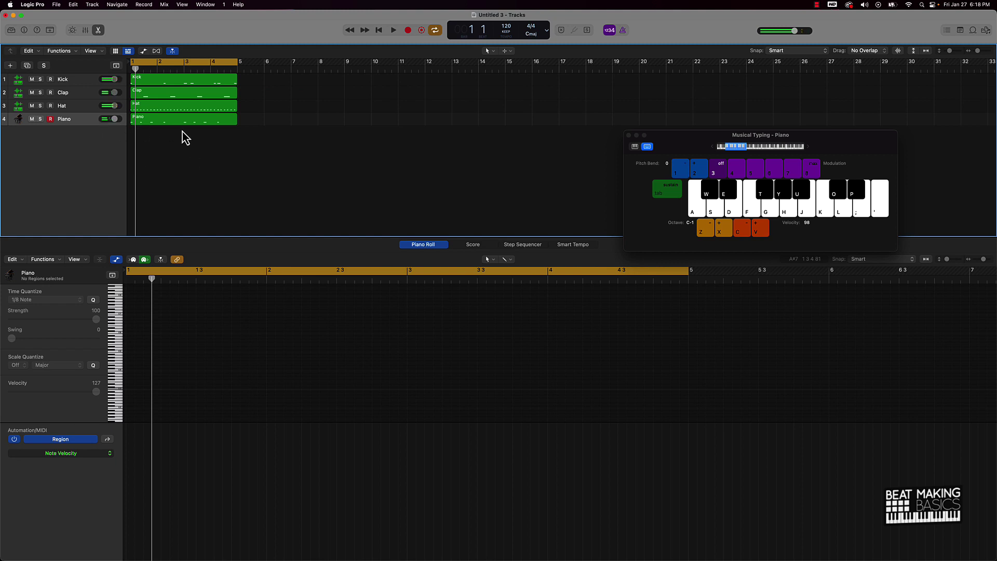
- View the notes of all four regions together in the Piano Roll, and the Hat region's notes alone
{"action": "key", "text": "super+a"}
{"action": "scroll", "coordinate": [345, 349], "scroll_direction": "down", "scroll_amount": 4}
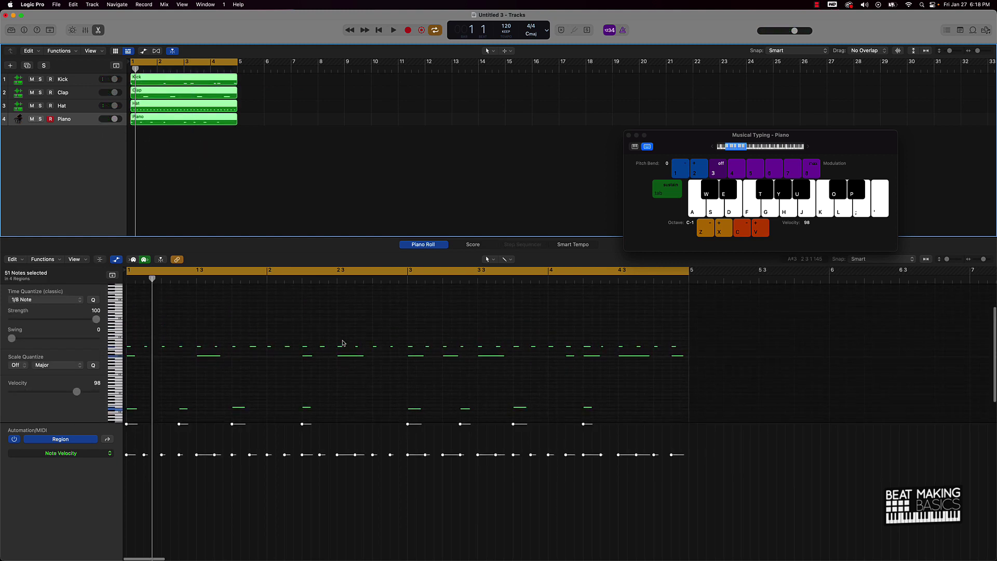
{"action": "left_click", "coordinate": [232, 164]}
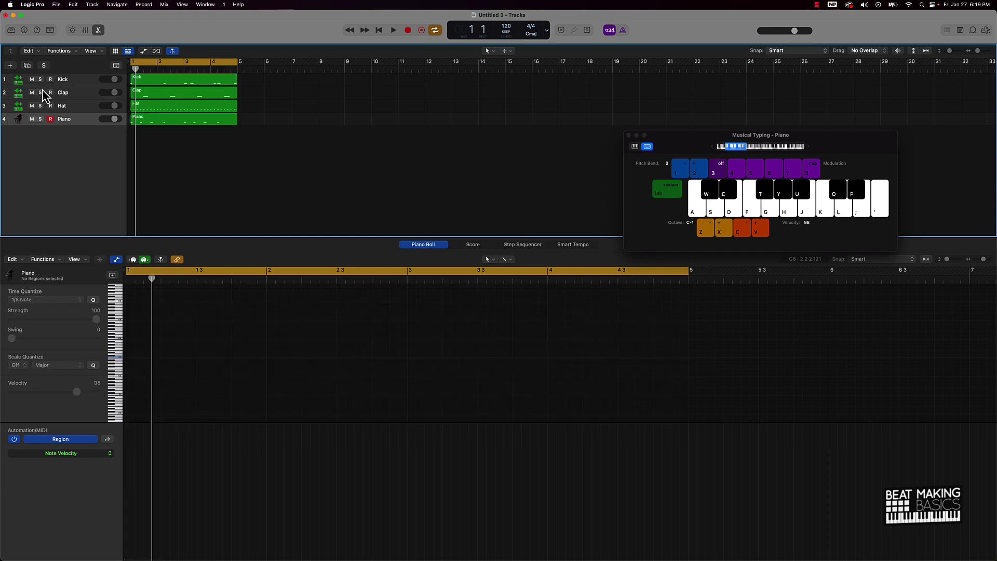
{"action": "left_click", "coordinate": [181, 110]}
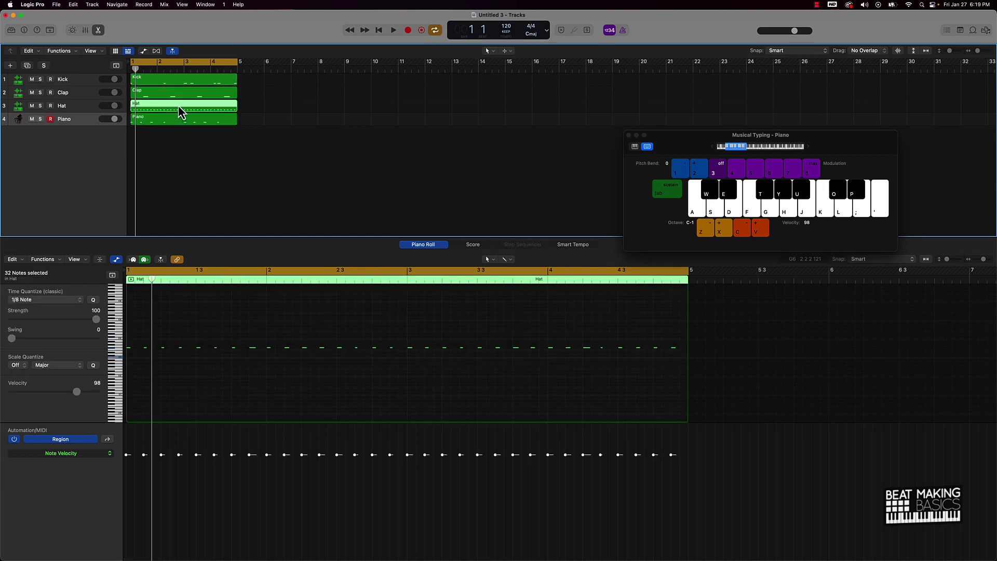
- Show the Kick and Clap notes together in the Piano Roll and hide its Automation/MIDI area
{"action": "left_click", "coordinate": [155, 80]}
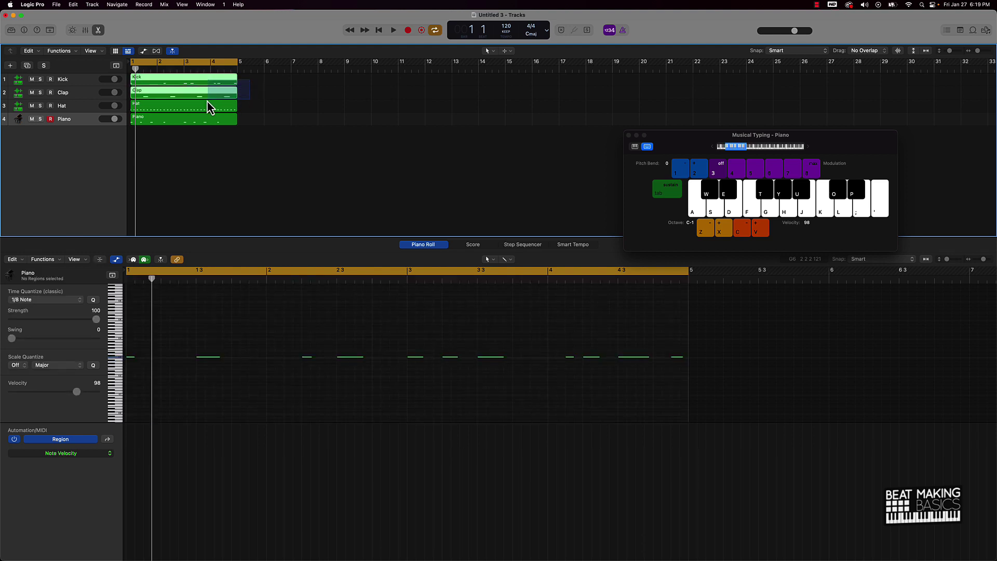
{"action": "left_click_drag", "start_coordinate": [208, 102], "coordinate": [209, 101]}
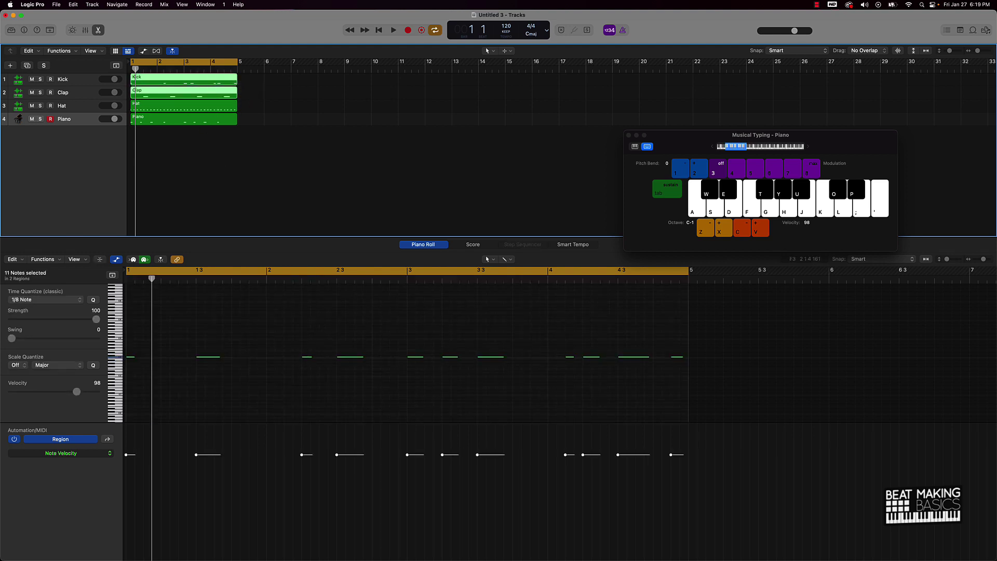
{"action": "left_click", "coordinate": [117, 259]}
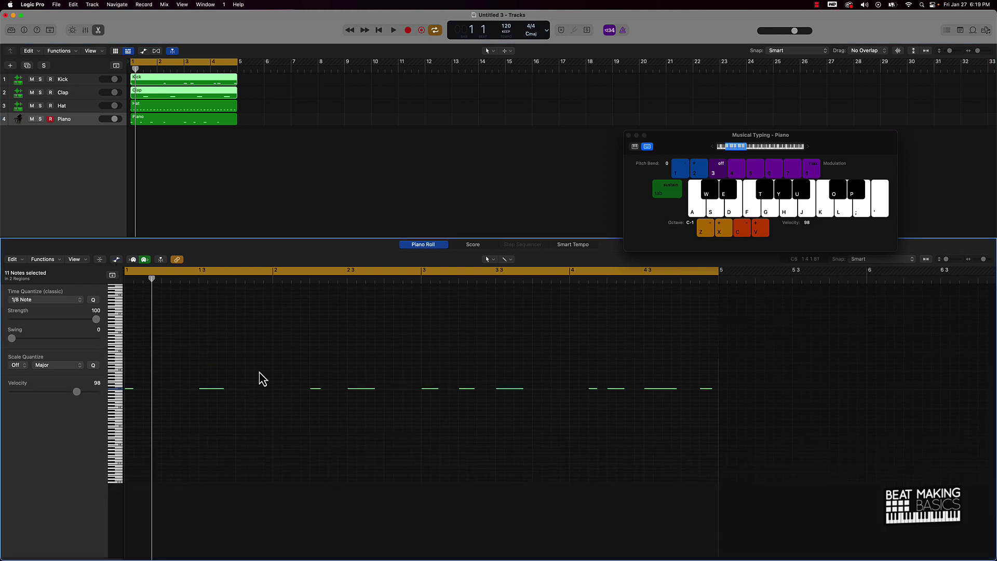
{"action": "left_click", "coordinate": [297, 390], "text": "ctrl+alt"}
{"action": "left_click", "coordinate": [294, 387], "text": "ctrl+alt"}
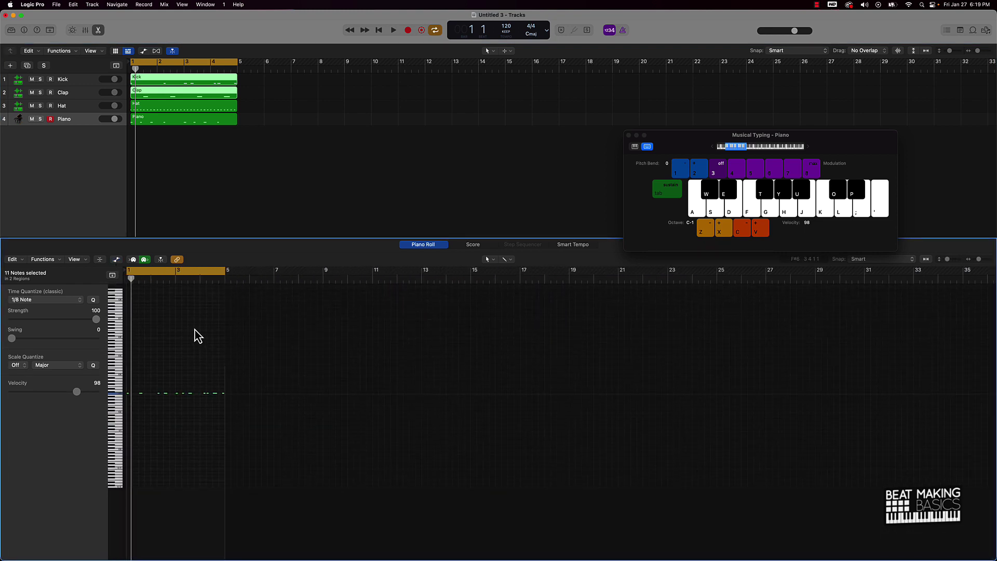
- Reselect the Clap and Kick regions, and close and reopen the Piano Roll with both of them
{"action": "left_click", "coordinate": [223, 96]}
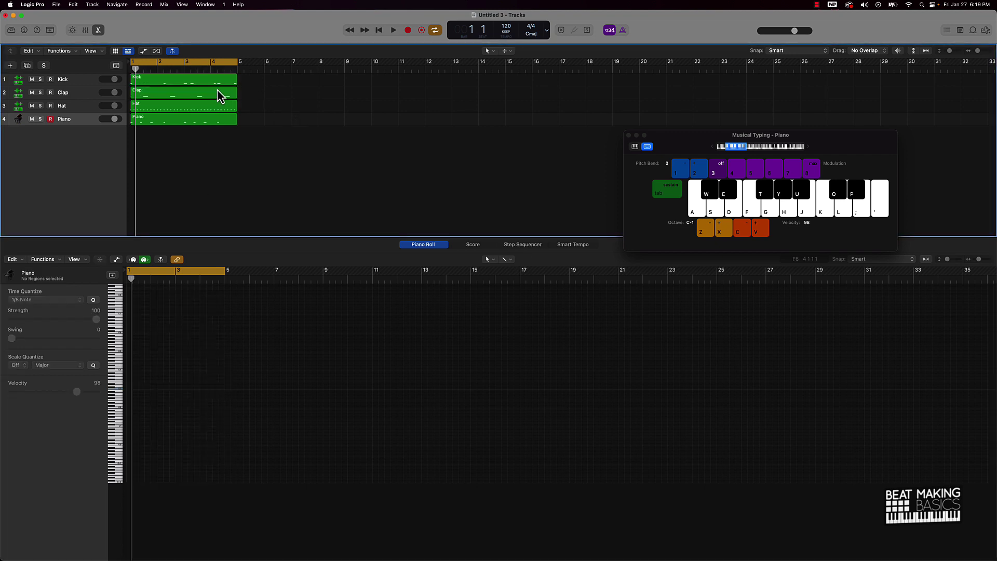
{"action": "left_click", "coordinate": [213, 96]}
{"action": "left_click", "coordinate": [209, 83], "text": "shift"}
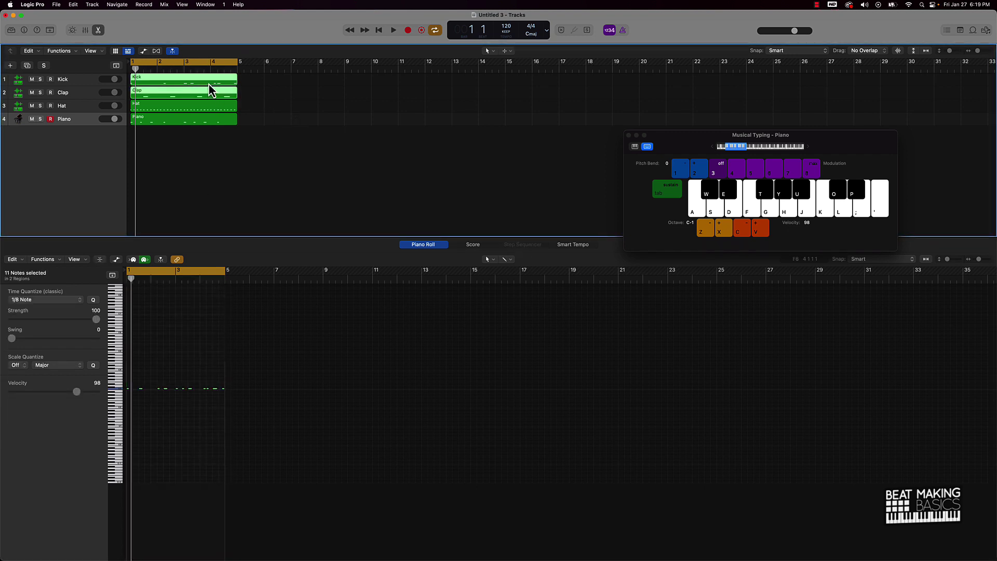
{"action": "scroll", "coordinate": [191, 341], "scroll_direction": "up", "scroll_amount": 1}
{"action": "scroll", "coordinate": [191, 341], "scroll_direction": "down", "scroll_amount": 1}
{"action": "double_click", "coordinate": [192, 96]}
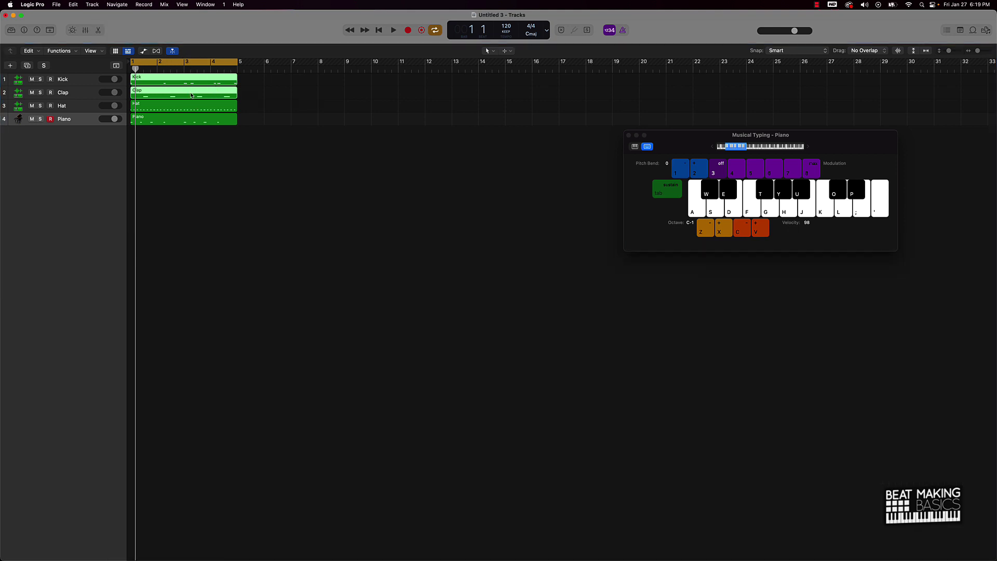
{"action": "double_click", "coordinate": [192, 95]}
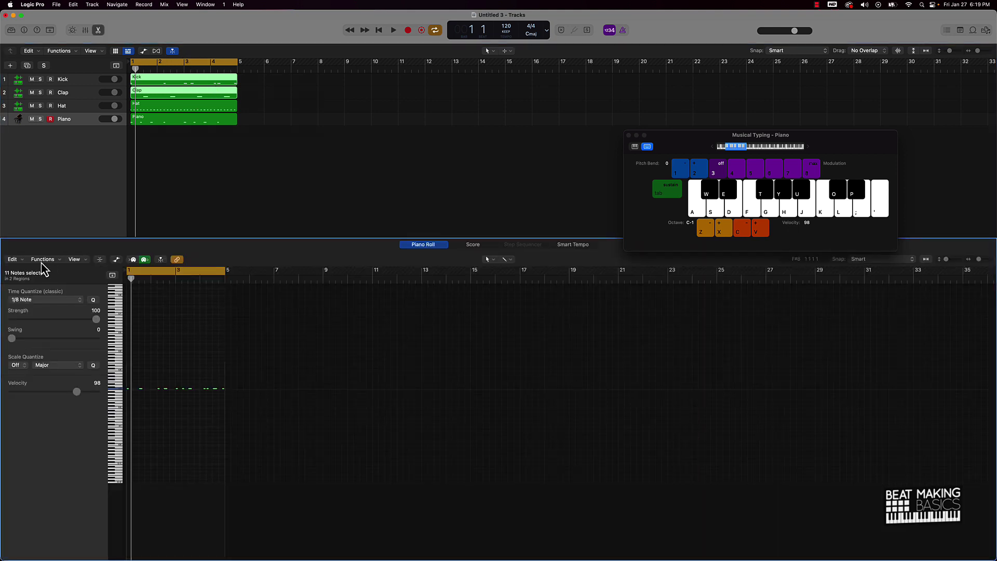
{"action": "left_click_drag", "start_coordinate": [193, 157], "coordinate": [216, 98]}
{"action": "left_click", "coordinate": [245, 153]}
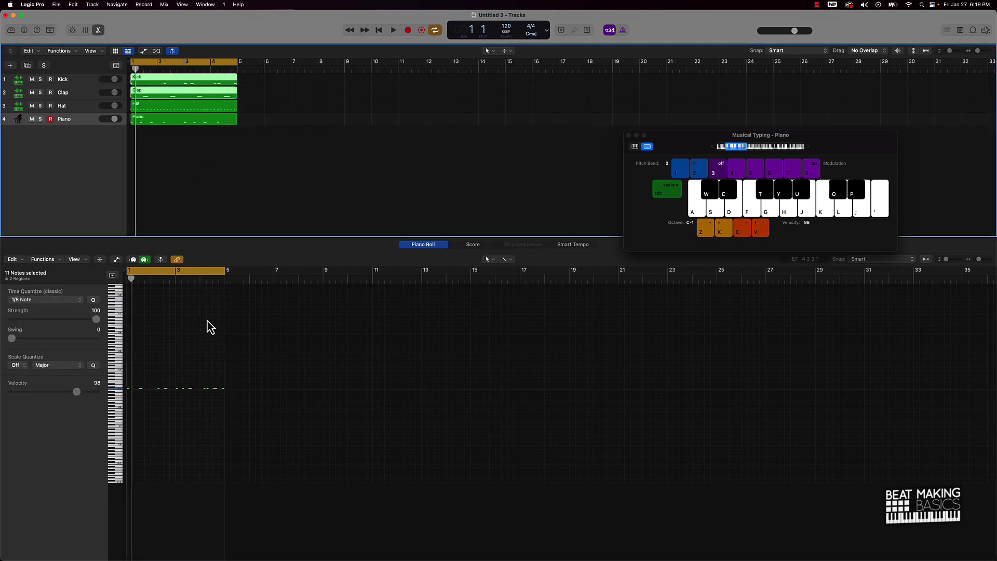
{"action": "scroll", "coordinate": [188, 329], "scroll_direction": "down", "scroll_amount": 3}
{"action": "scroll", "coordinate": [188, 329], "scroll_direction": "up", "scroll_amount": 3}
- Show the Clap and Kick notes one region at a time, and both regions' notes together in the Piano Roll
{"action": "left_click", "coordinate": [235, 207]}
{"action": "left_click", "coordinate": [208, 99]}
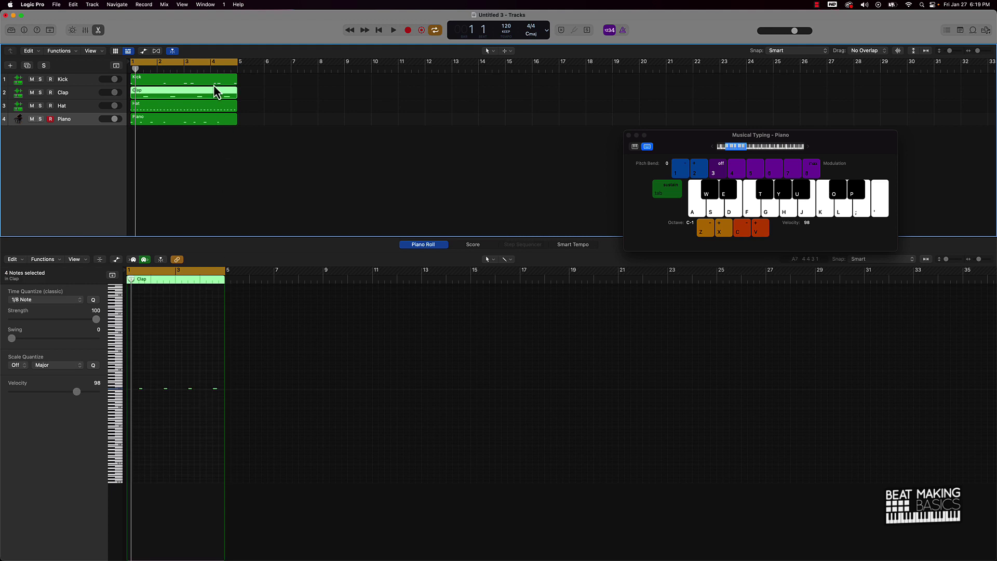
{"action": "left_click", "coordinate": [214, 82]}
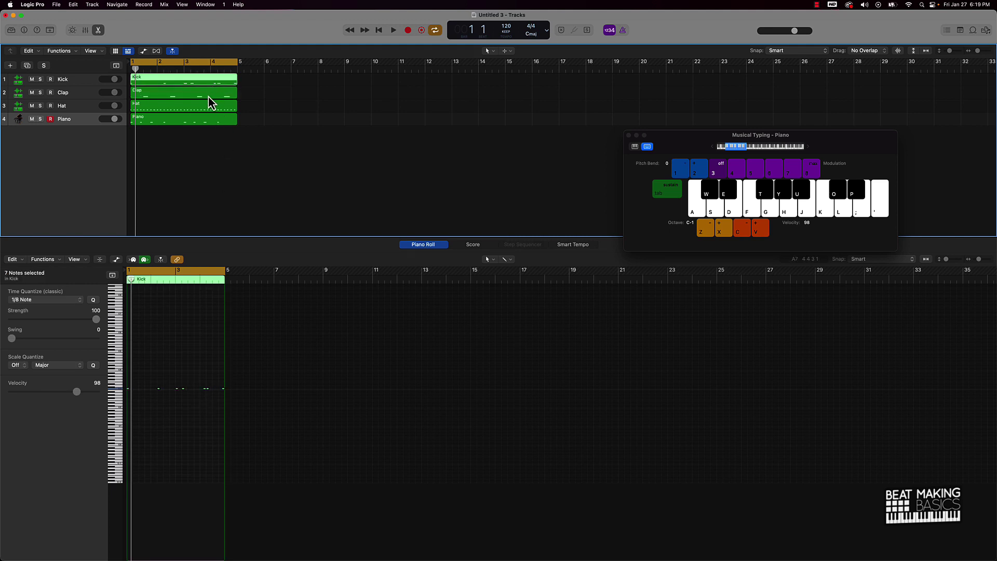
{"action": "left_click", "coordinate": [208, 96], "text": "shift"}
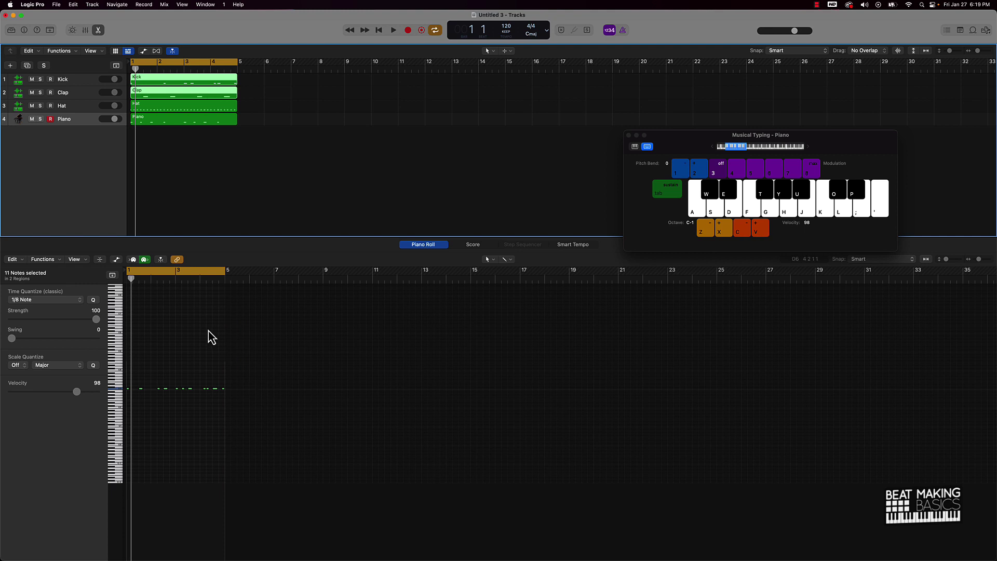
{"action": "key", "text": "super+Right"}
{"action": "key", "text": "super+Right"}
{"action": "key", "text": "super+Right"}
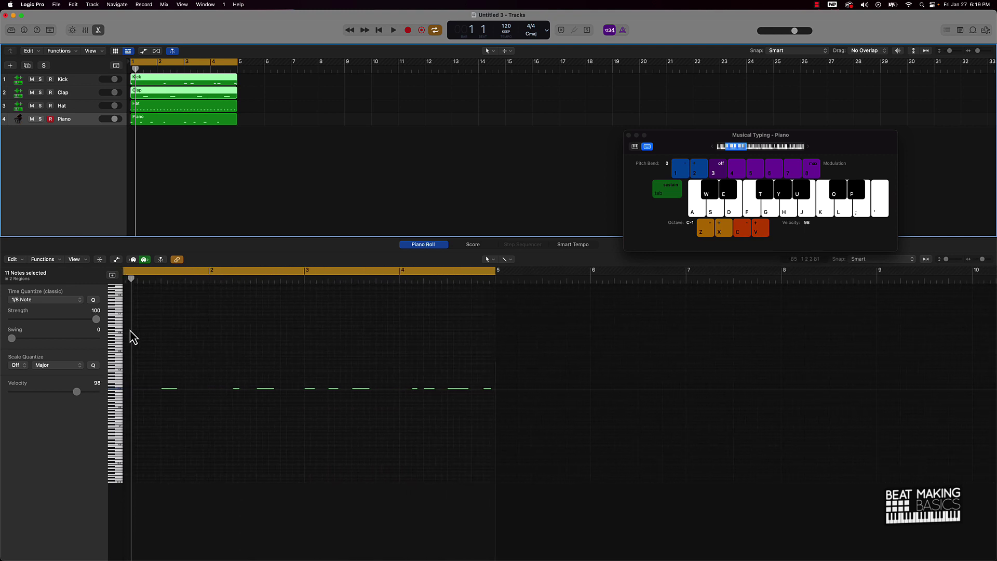
- Mute the Hat and Piano tracks, keeping the Kick and Clap notes in view in the Piano Roll
{"action": "left_click", "coordinate": [45, 300]}
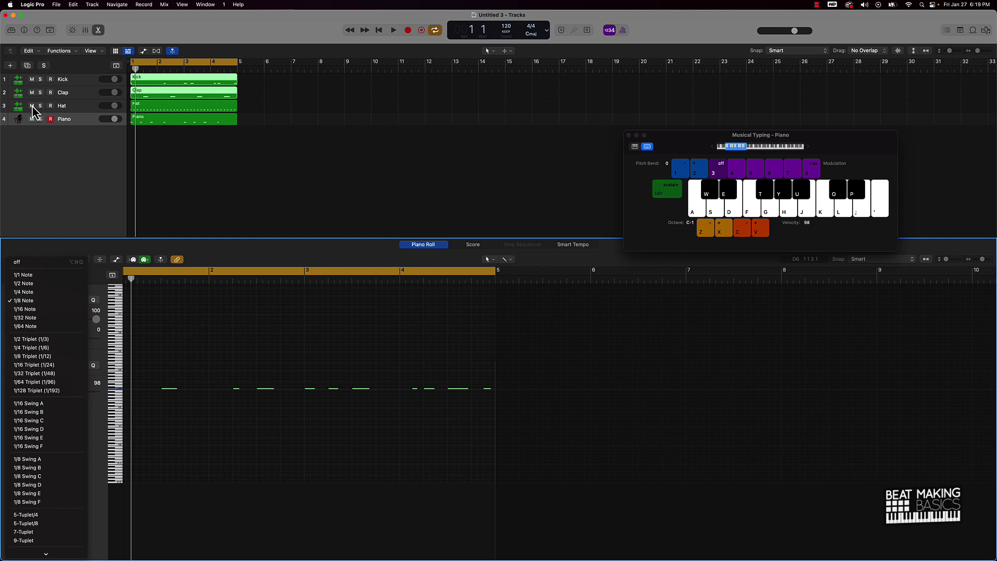
{"action": "left_click", "coordinate": [32, 127]}
{"action": "left_click_drag", "start_coordinate": [31, 106], "coordinate": [35, 126]}
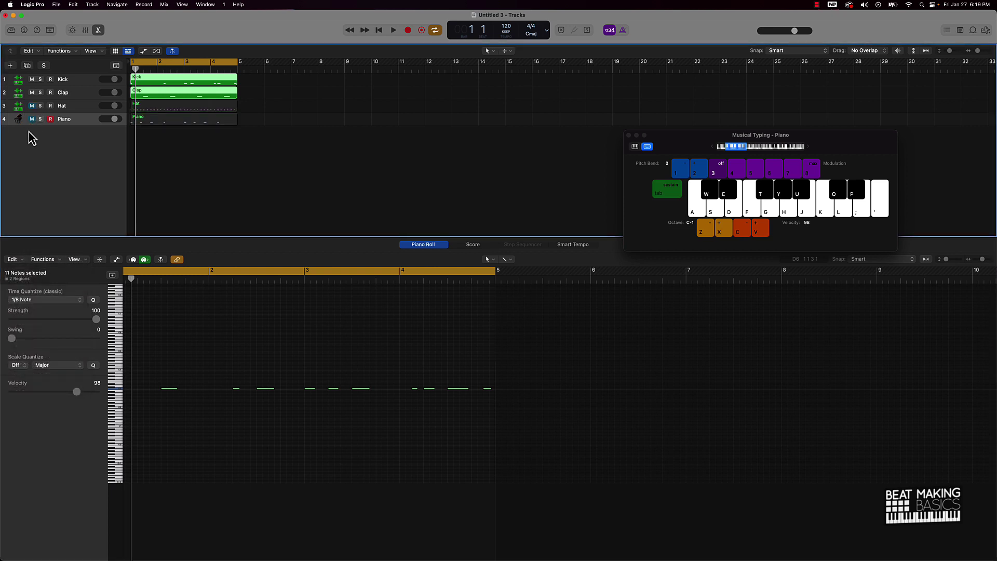
{"action": "left_click", "coordinate": [232, 394], "text": "ctrl+alt"}
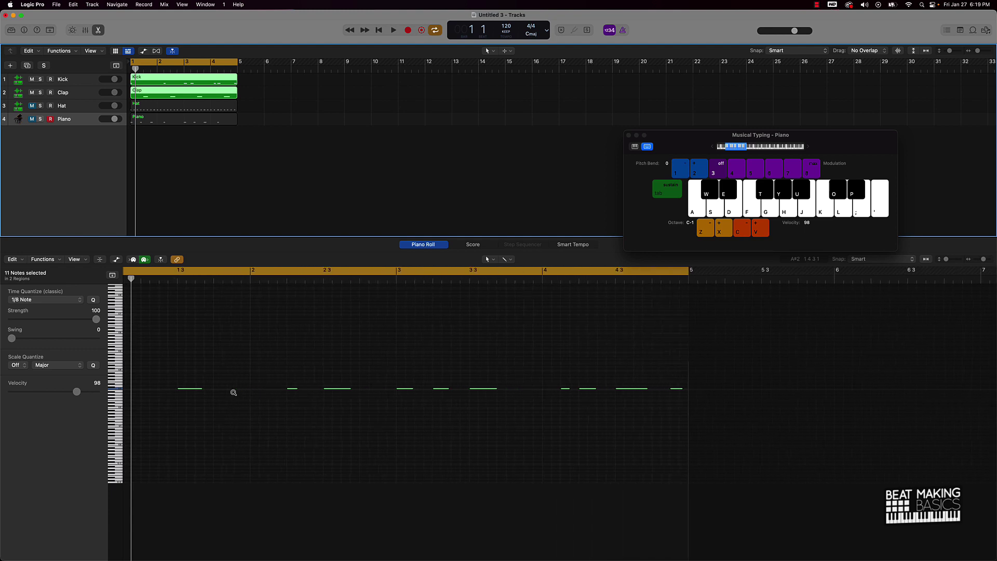
{"action": "key", "text": "super+Left"}
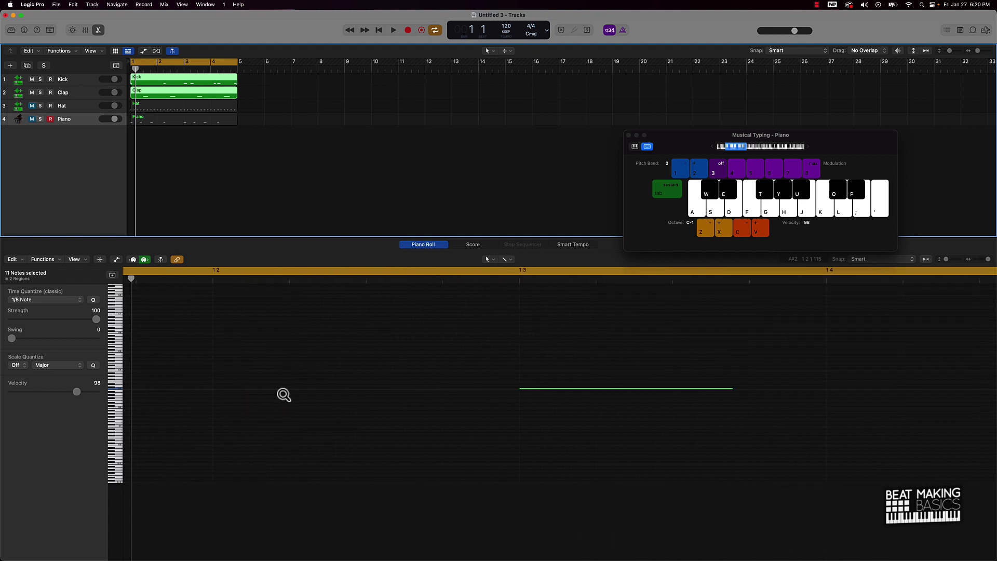
{"action": "left_click", "coordinate": [523, 393], "text": "ctrl+alt"}
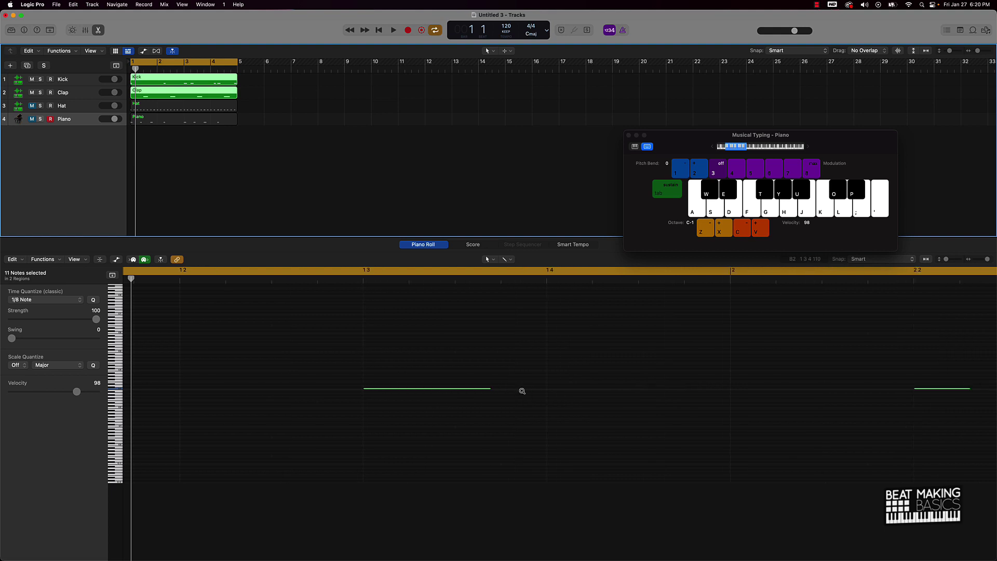
{"action": "left_click", "coordinate": [522, 391], "text": "ctrl+alt"}
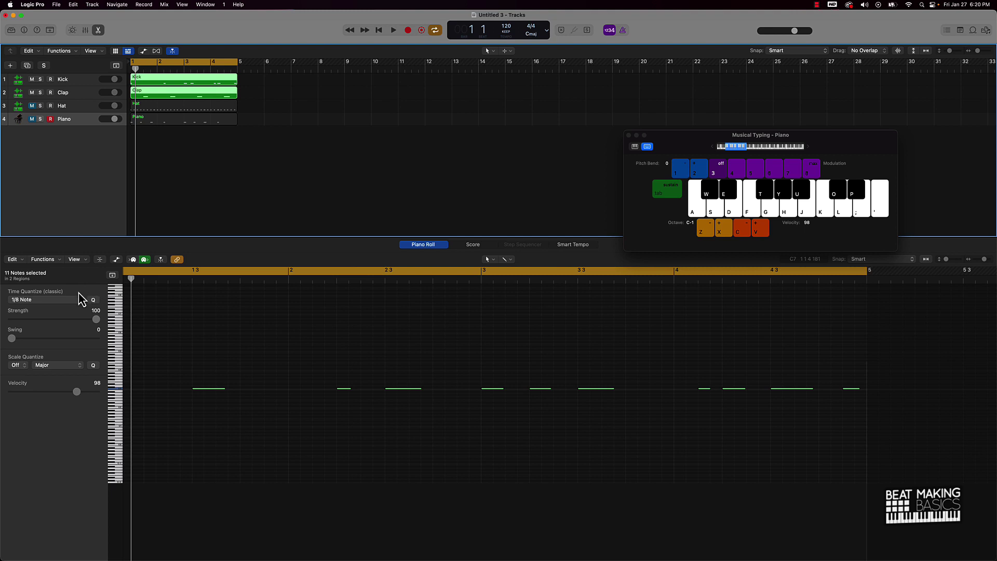
- Quantize the Kick and Clap notes to 1/8 Swing A and start playback to hear the result
{"action": "left_click", "coordinate": [52, 301]}
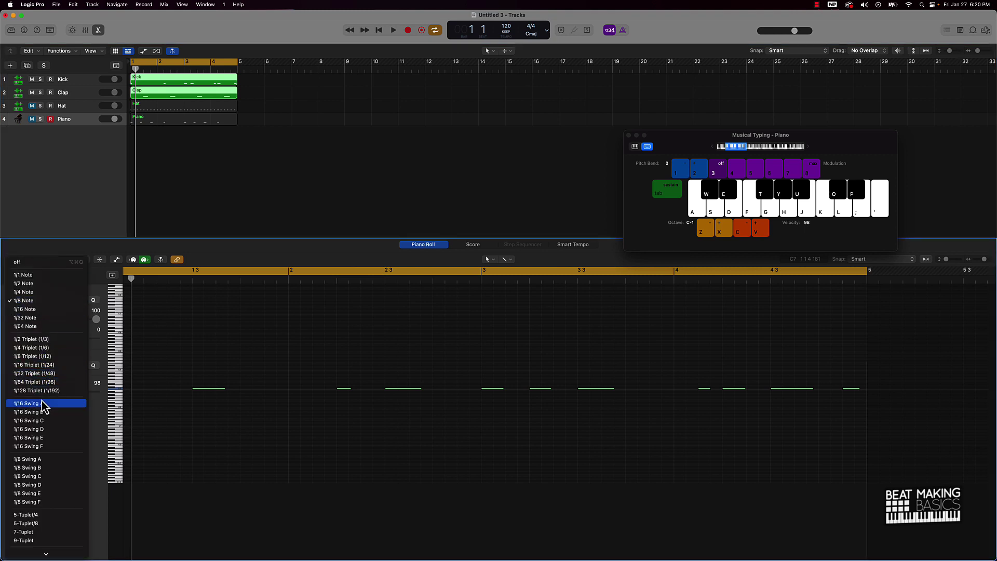
{"action": "left_click", "coordinate": [52, 460]}
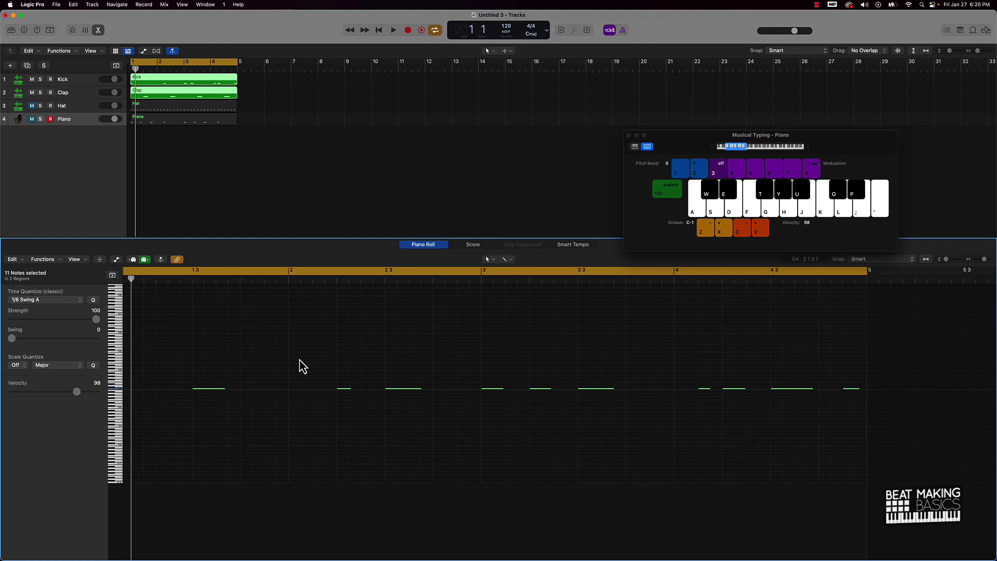
{"action": "key", "text": "space"}
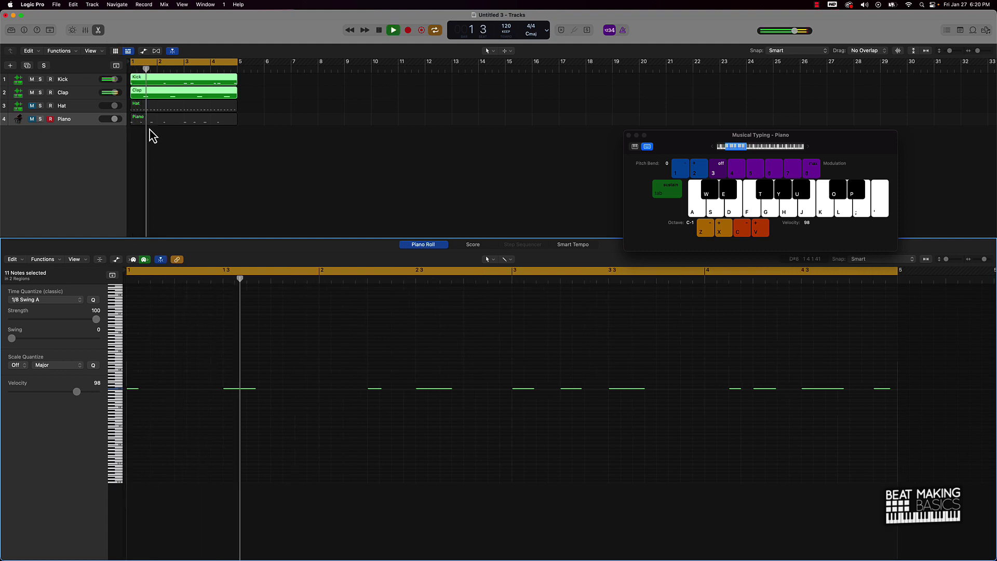
- Unmute the Piano track, select its region during playback, and stop after listening
{"action": "left_click", "coordinate": [28, 120]}
{"action": "left_click", "coordinate": [135, 118]}
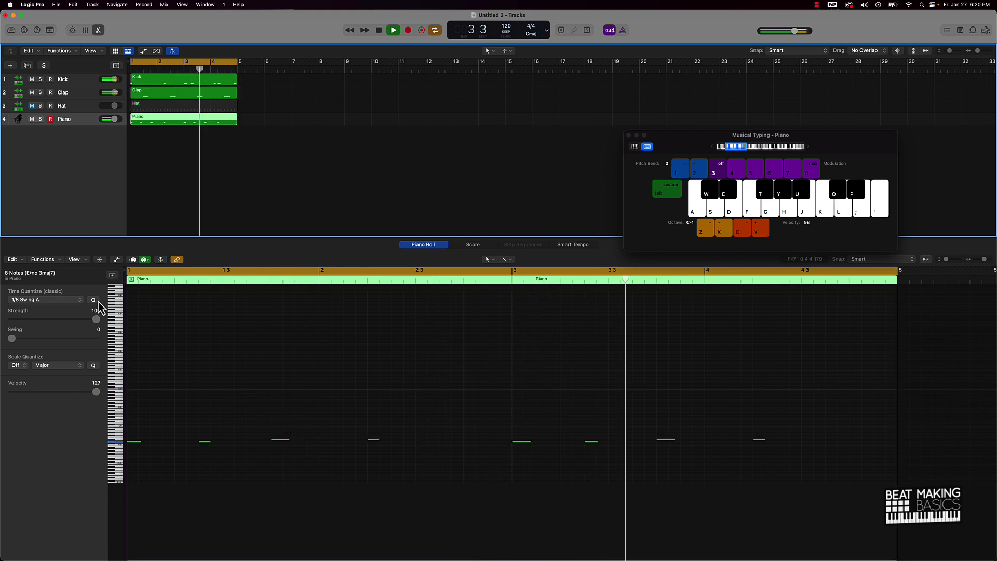
{"action": "key", "text": "space"}
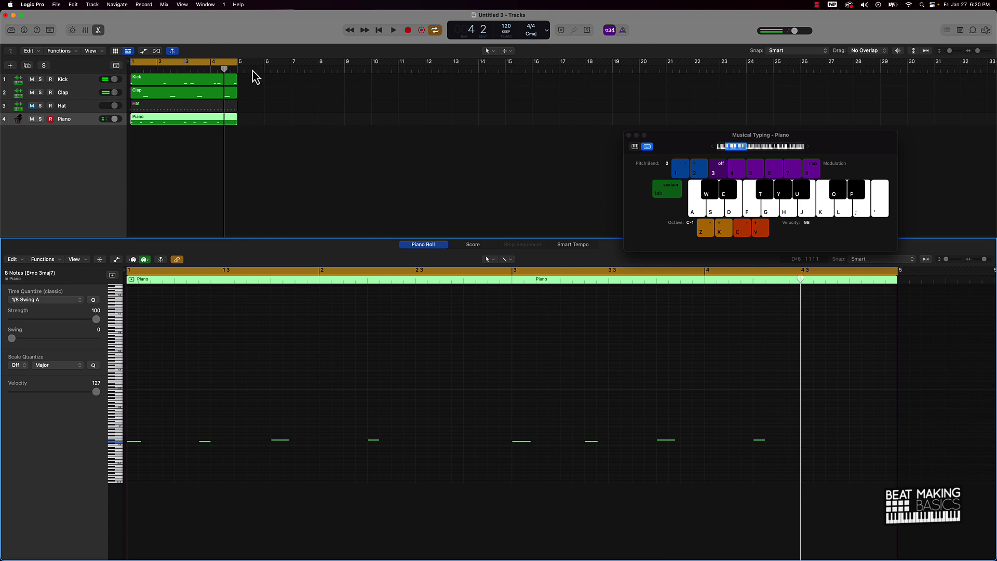
- Quantize the Kick, Clap and Piano regions together to 1/8 Swing C and start playback
{"action": "left_click", "coordinate": [205, 95], "text": "shift"}
{"action": "left_click", "coordinate": [191, 76], "text": "shift"}
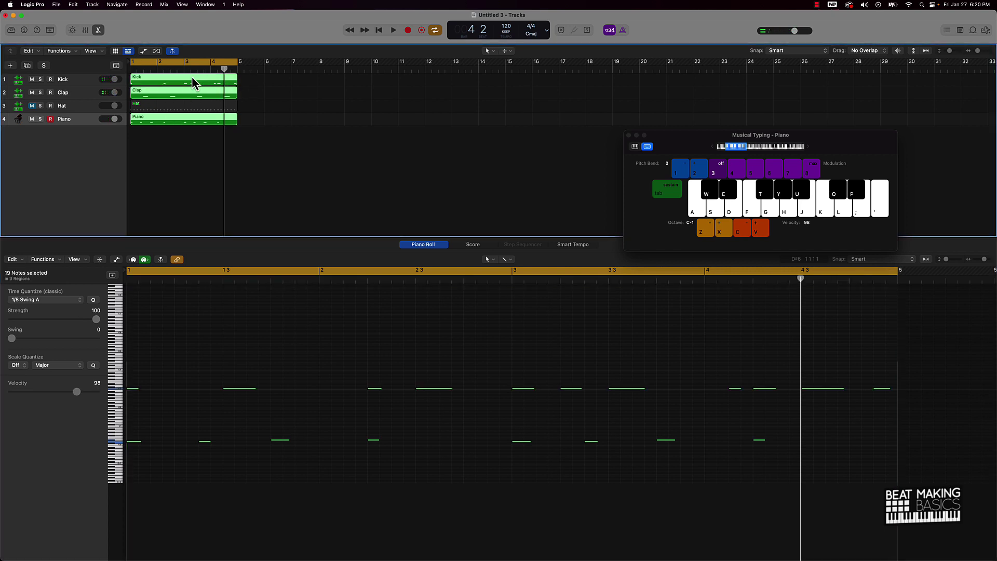
{"action": "left_click", "coordinate": [55, 300]}
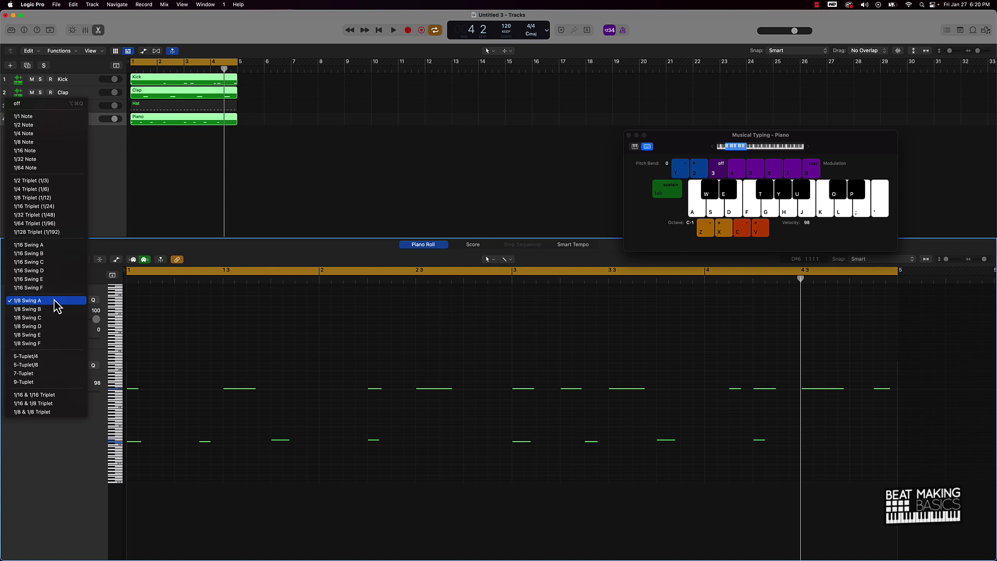
{"action": "left_click", "coordinate": [27, 317]}
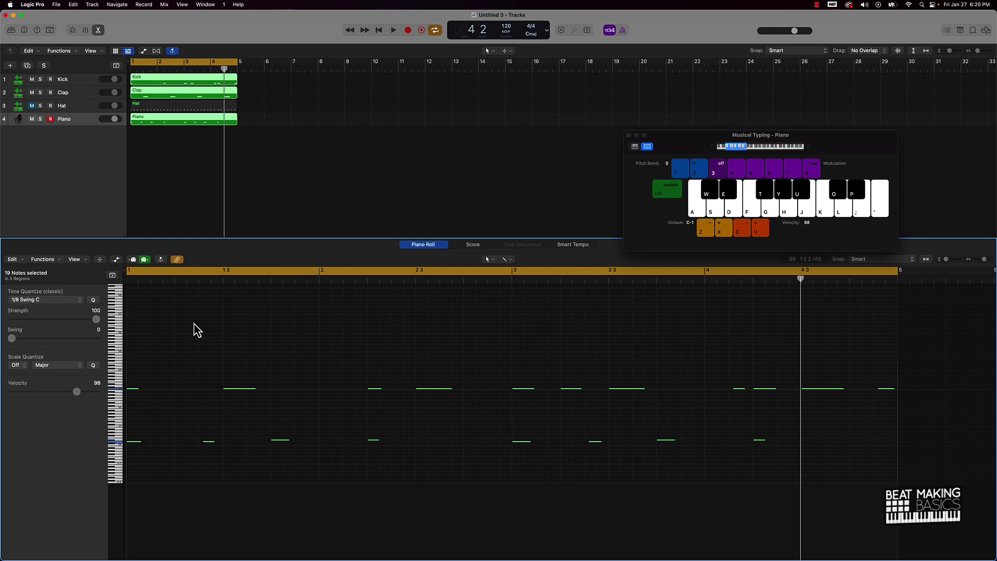
{"action": "key", "text": "space"}
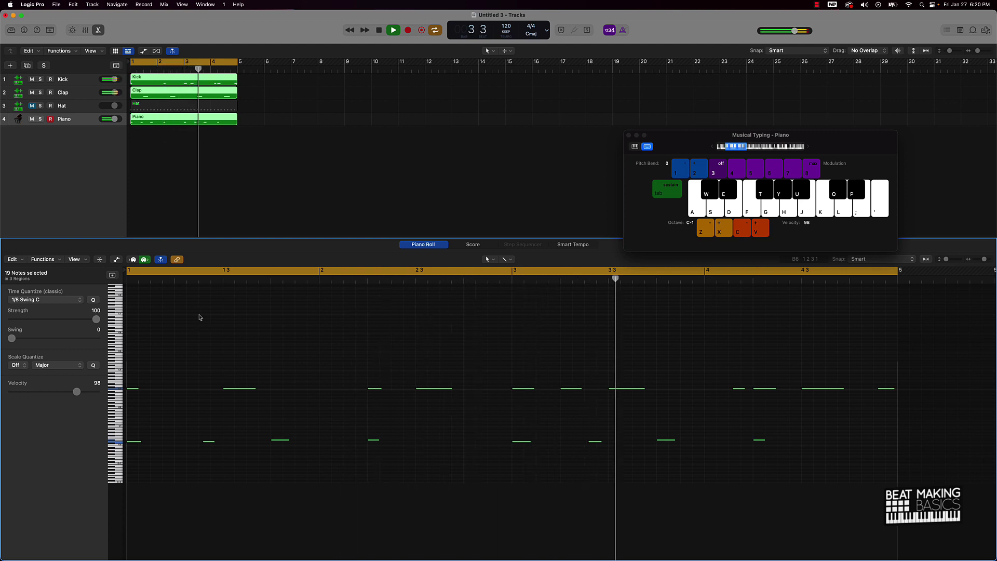
- Change the quantize value of the Kick, Clap and Piano notes to 1/8 Swing B, and stop playback after listening
{"action": "left_click", "coordinate": [52, 302]}
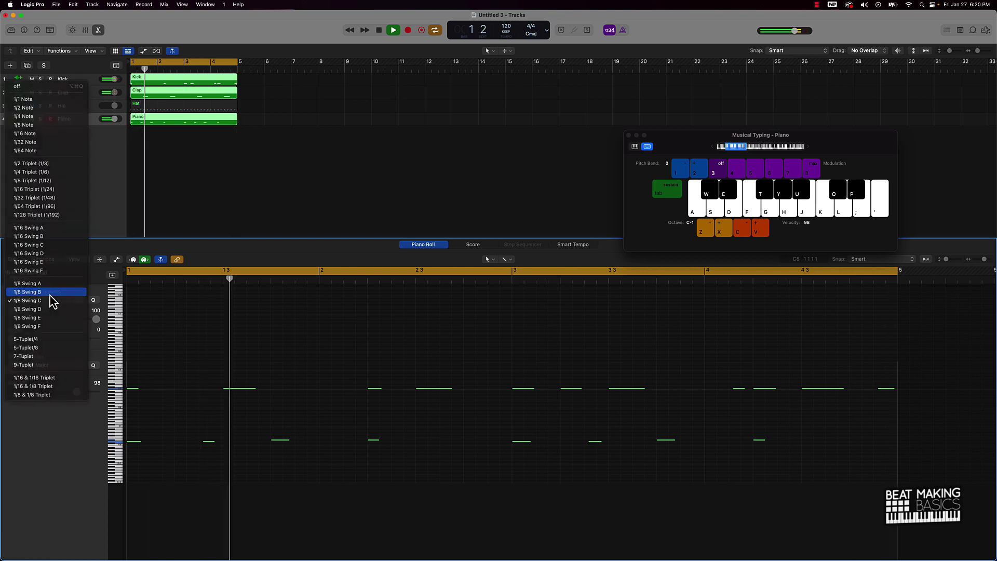
{"action": "left_click", "coordinate": [50, 295]}
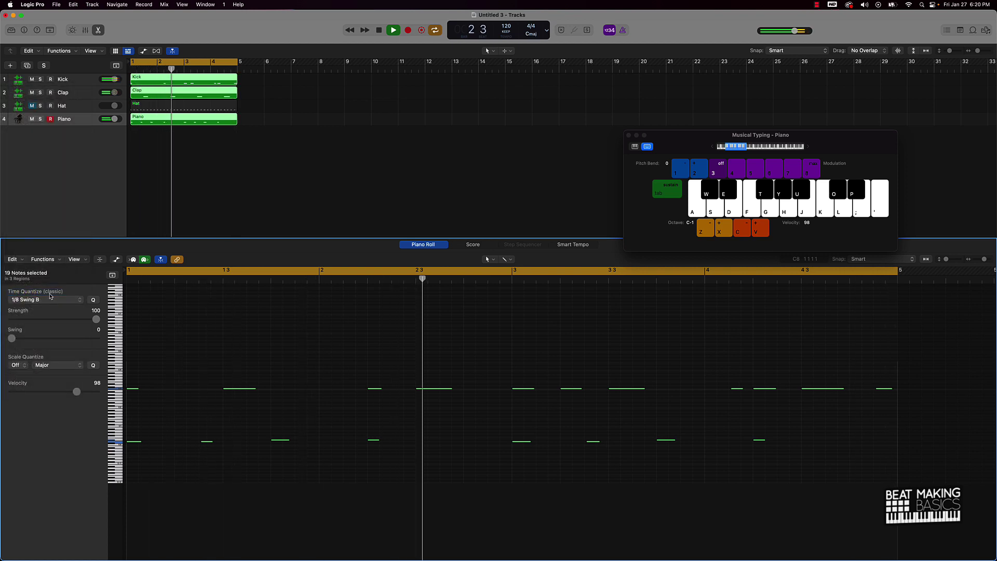
{"action": "key", "text": "space"}
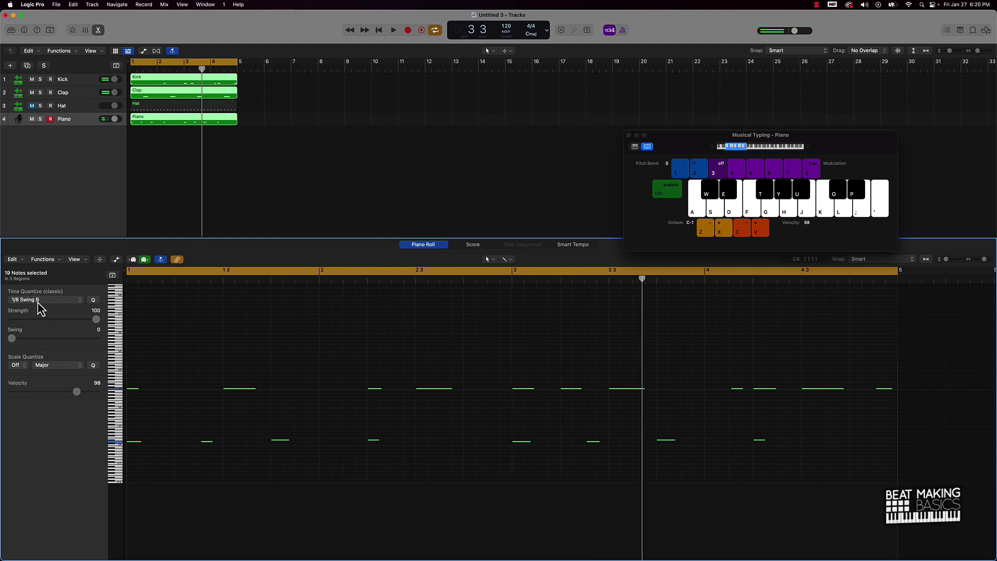
- Open the muted Hat region alone and quantize its notes to 1/16 Swing B
{"action": "left_click", "coordinate": [40, 302]}
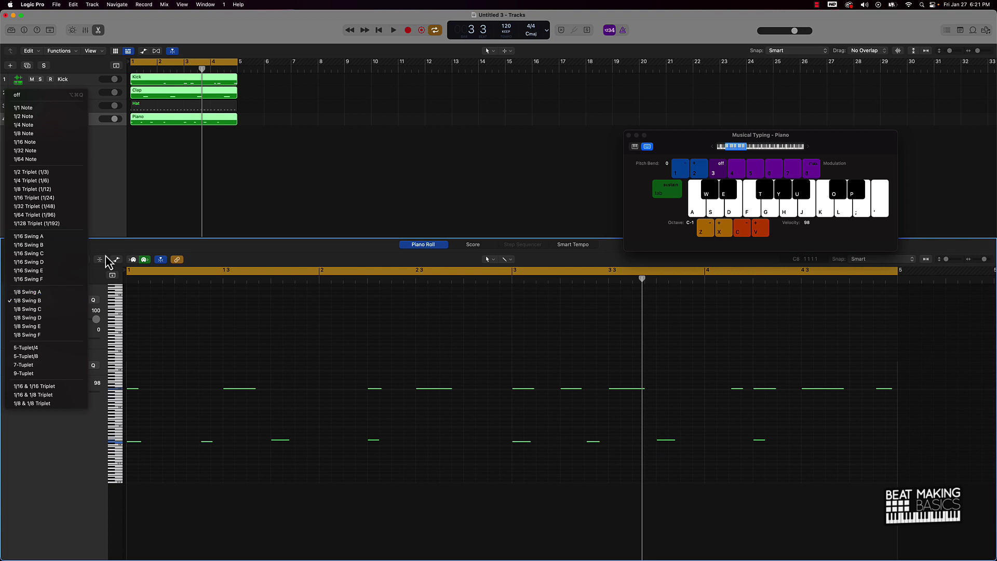
{"action": "left_click", "coordinate": [162, 104]}
{"action": "left_click", "coordinate": [162, 104]}
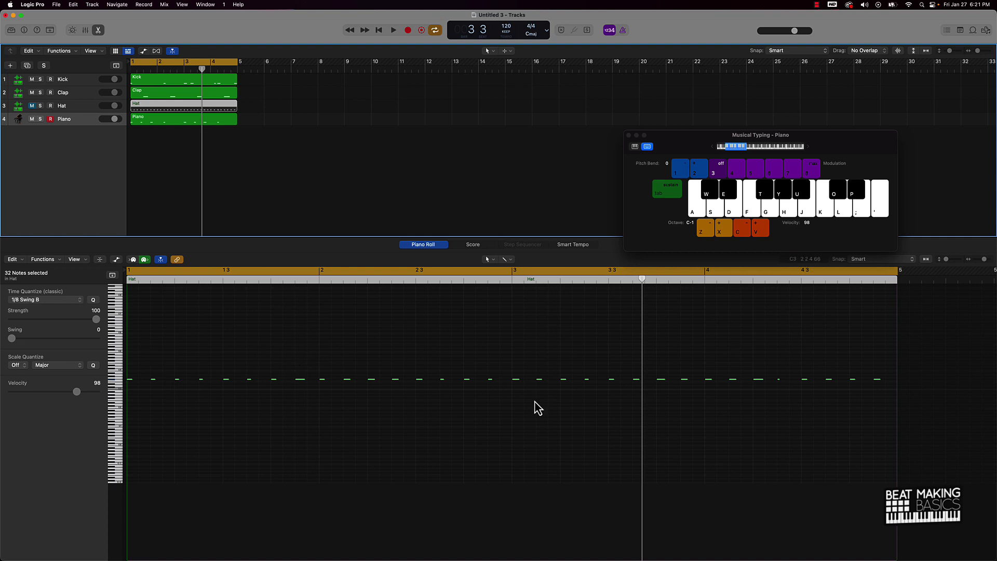
{"action": "left_click", "coordinate": [70, 301]}
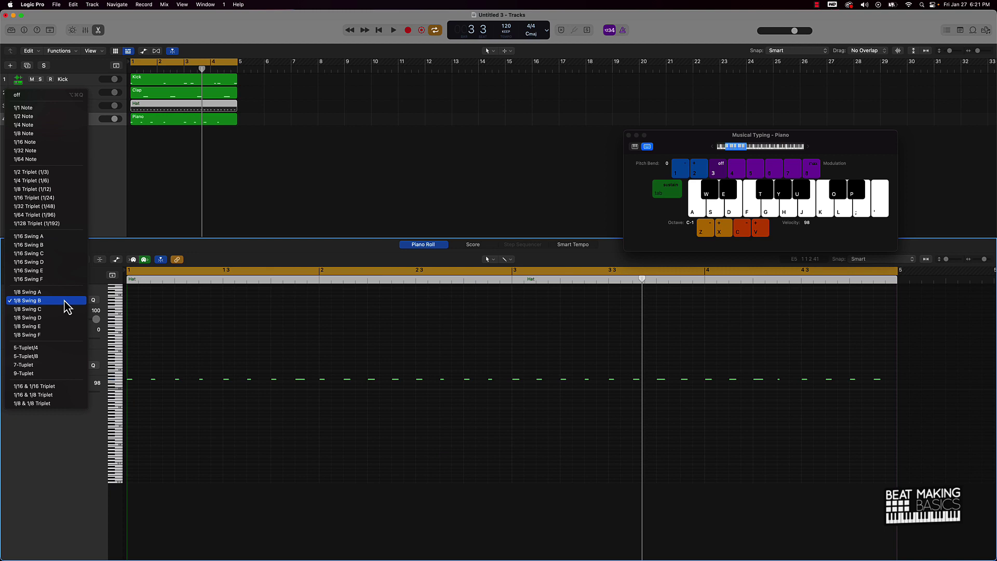
{"action": "left_click", "coordinate": [31, 245]}
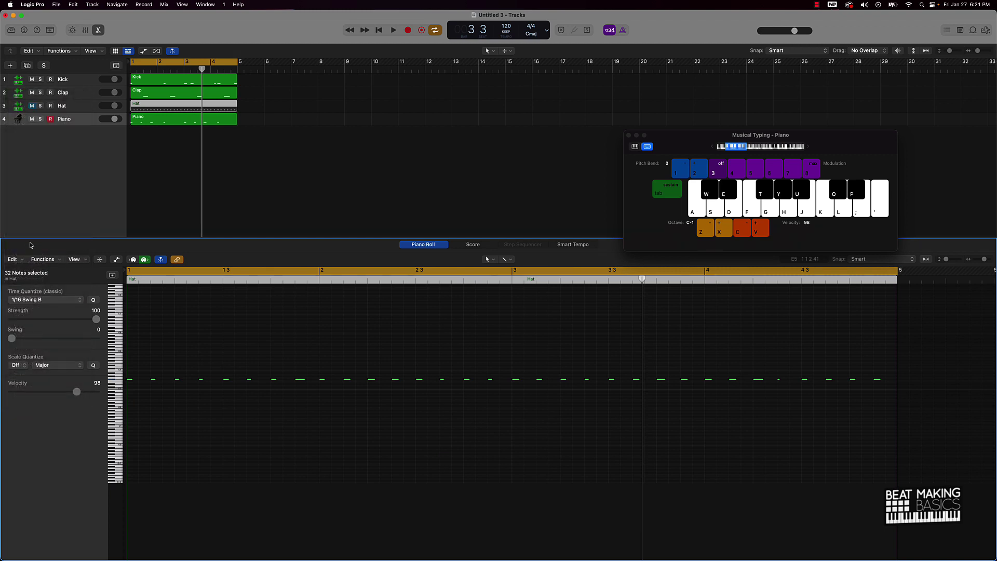
- Unmute the Hat track and listen to all four tracks playing together
{"action": "left_click", "coordinate": [31, 105]}
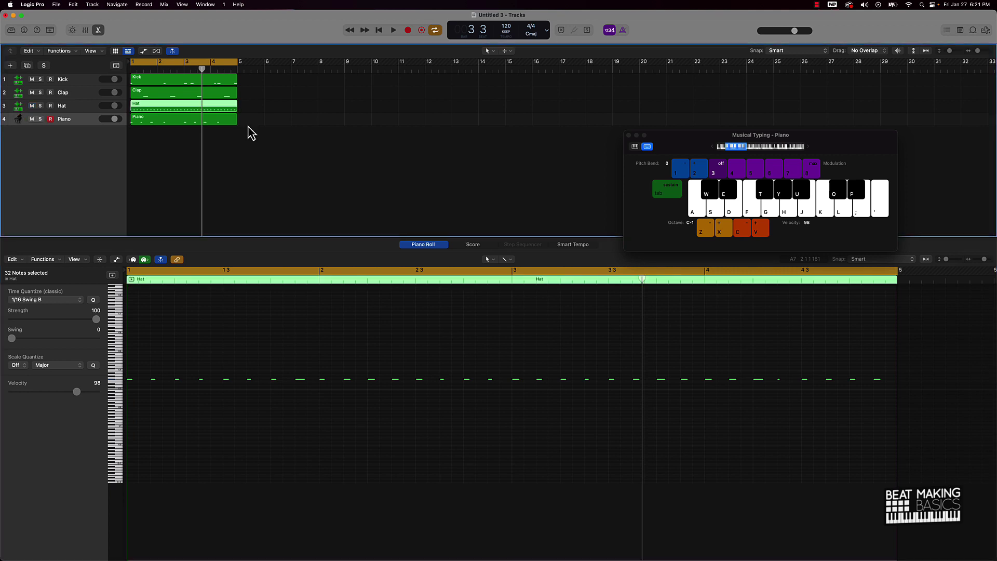
{"action": "key", "text": "space"}
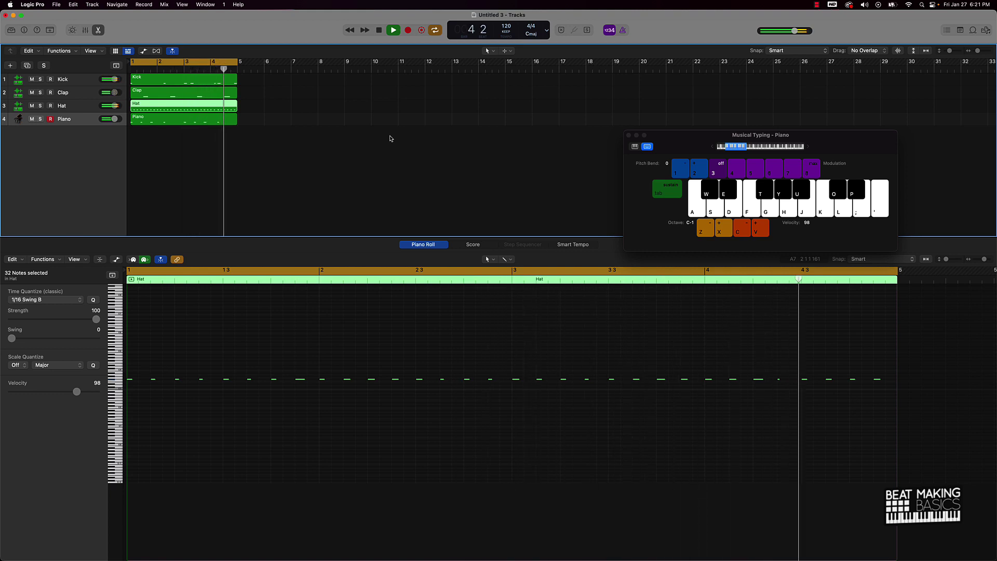
{"action": "key", "text": "space"}
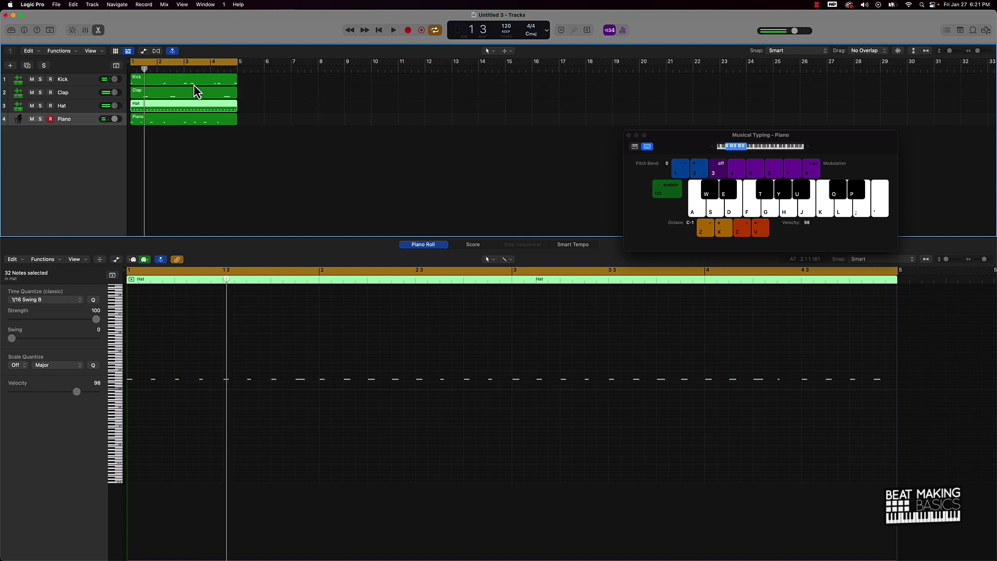
- Select the Kick and Clap regions and quantize their notes to 1/16 Swing A
{"action": "left_click_drag", "start_coordinate": [257, 80], "coordinate": [203, 88]}
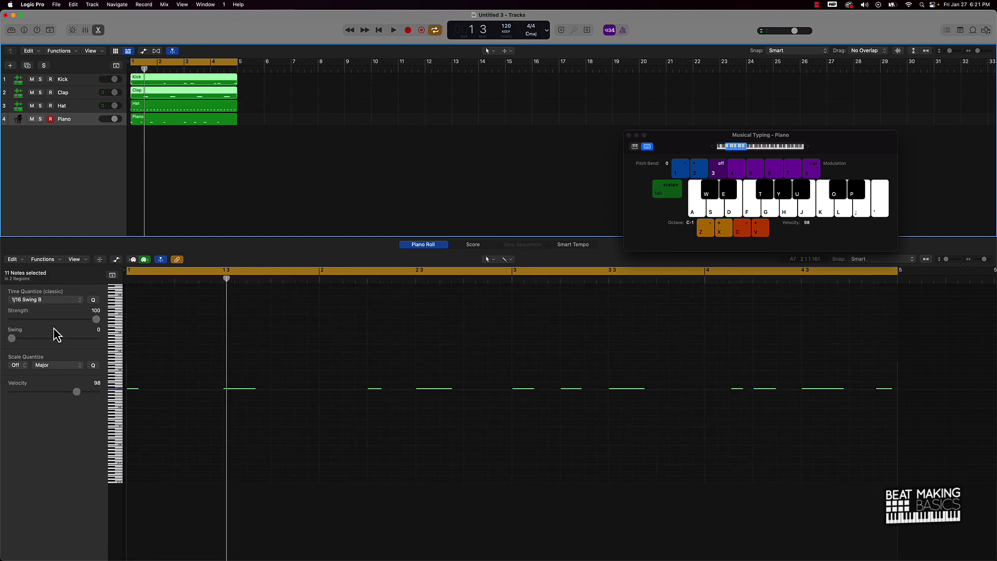
{"action": "left_click", "coordinate": [78, 300]}
{"action": "left_click", "coordinate": [59, 292]}
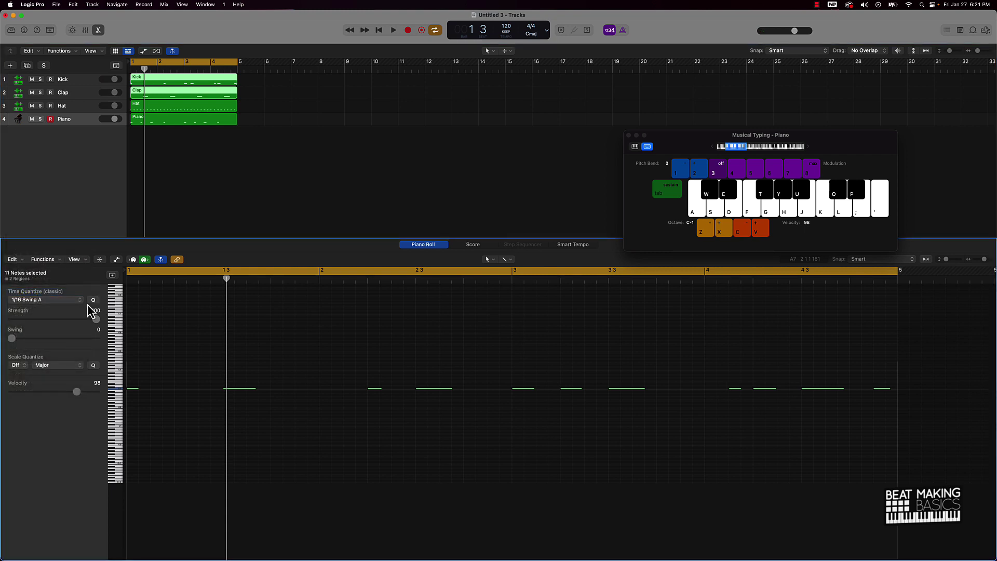
- Quantize all four regions together to 1/16 Swing A and play them back to hear the result
{"action": "left_click_drag", "start_coordinate": [281, 85], "coordinate": [159, 156]}
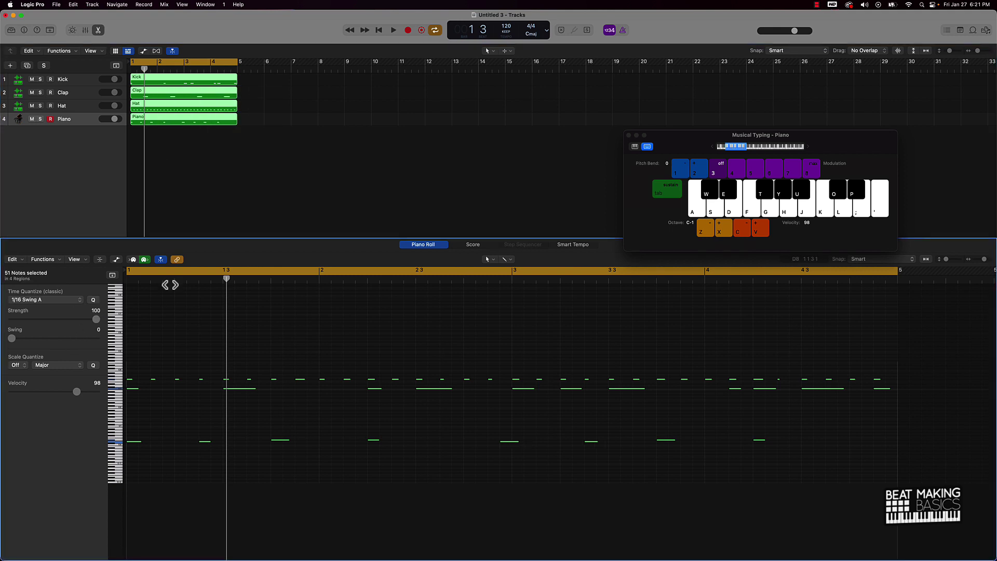
{"action": "key", "text": "space"}
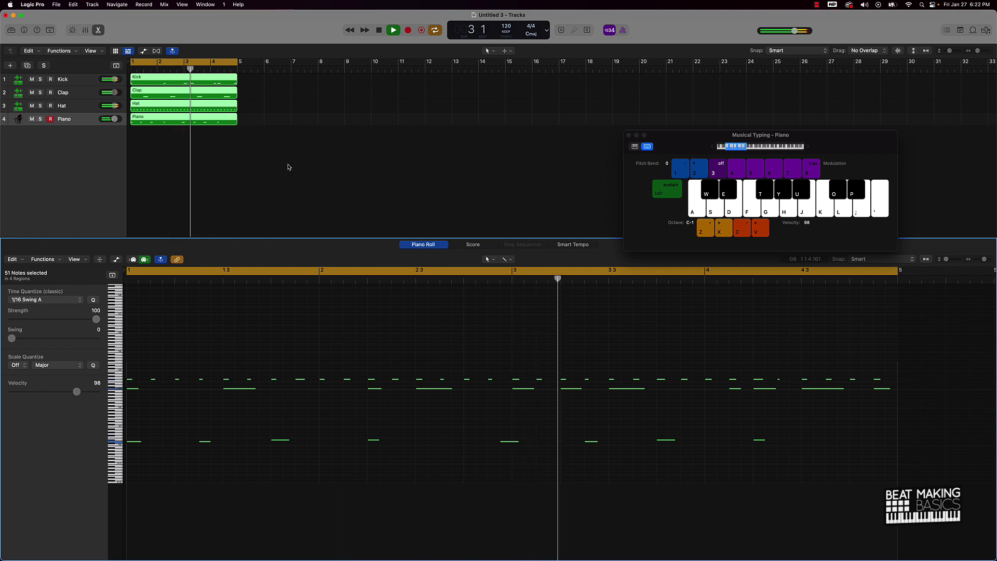
{"action": "key", "text": "space"}
- Open the Piano region alone and quantize its notes to 1/8 Swing A
{"action": "left_click", "coordinate": [173, 126]}
{"action": "left_click", "coordinate": [173, 123]}
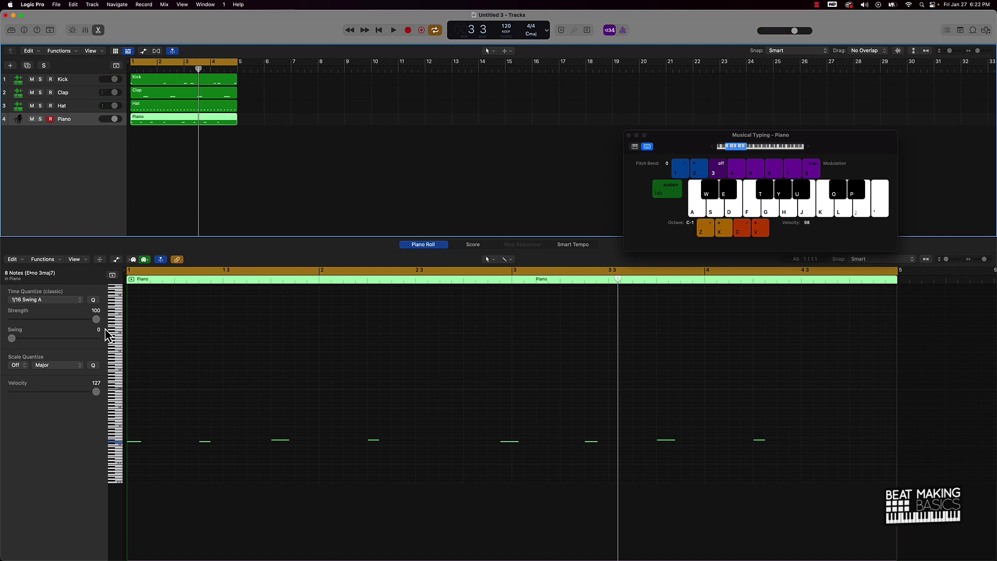
{"action": "left_click", "coordinate": [78, 301]}
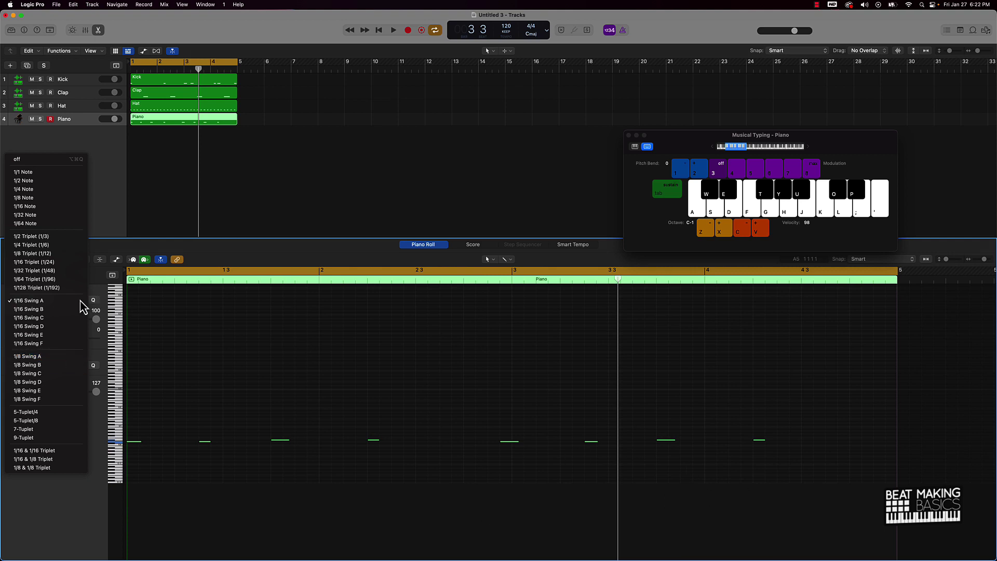
{"action": "left_click", "coordinate": [25, 357]}
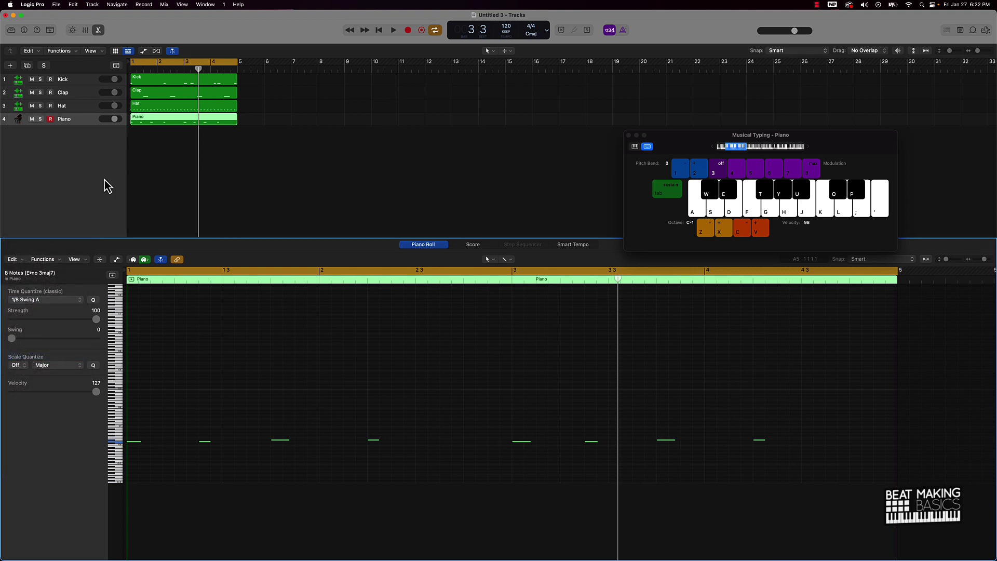
- Inspect the Clap and Kick notes, and disarm recording on the Piano track while listening to all four tracks
{"action": "left_click", "coordinate": [82, 95]}
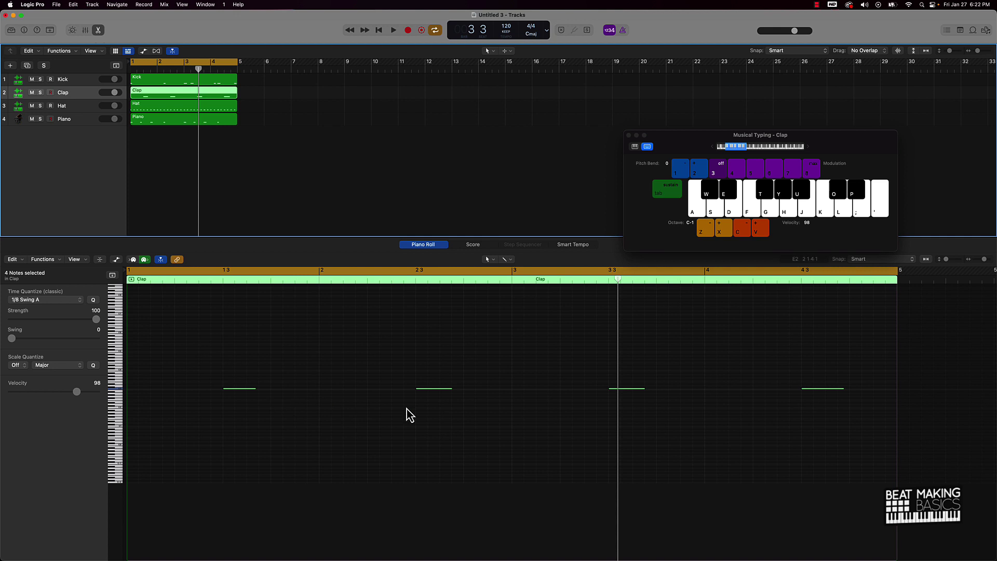
{"action": "left_click", "coordinate": [74, 79]}
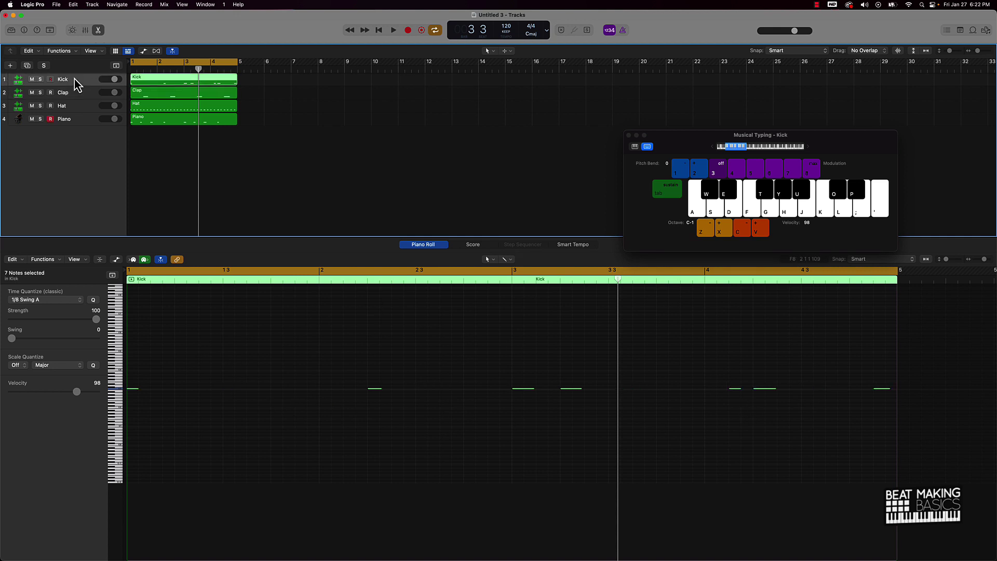
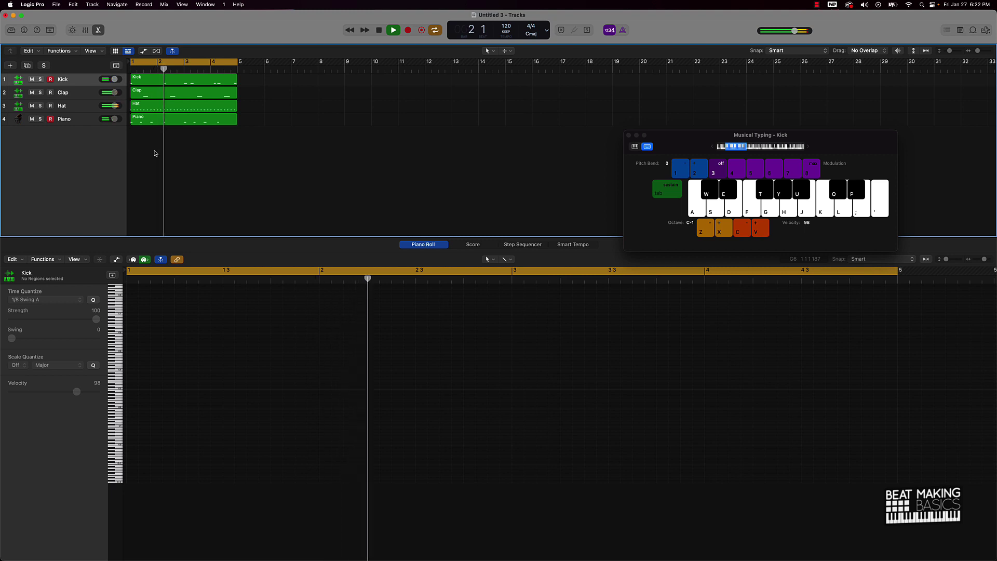
{"action": "left_click", "coordinate": [50, 119]}
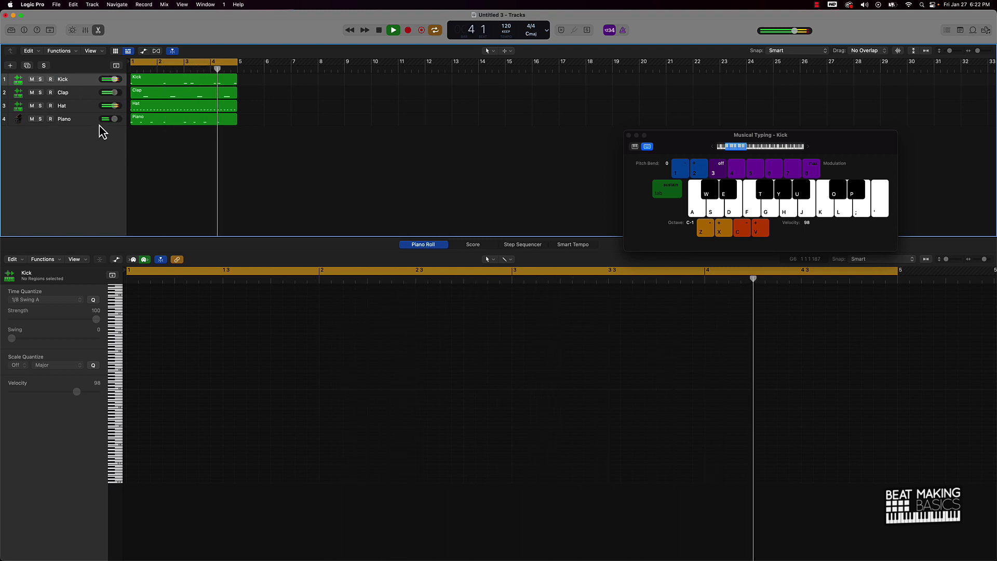
{"action": "key", "text": "space"}
- Duplicate the Hat track, mute the original Hat track, and raise the musical typing keyboard's octave to C3
{"action": "left_click", "coordinate": [76, 111]}
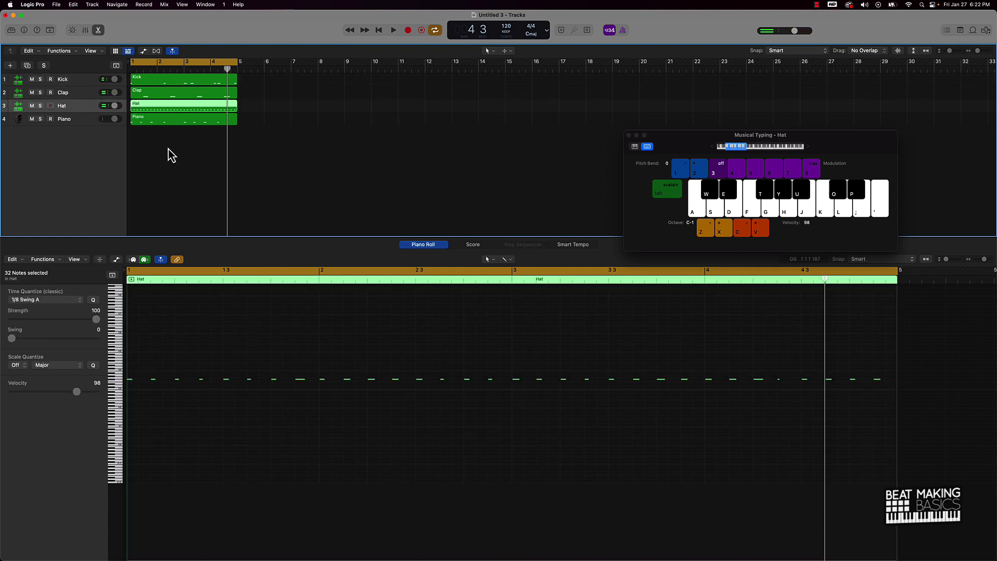
{"action": "key", "text": "super+d"}
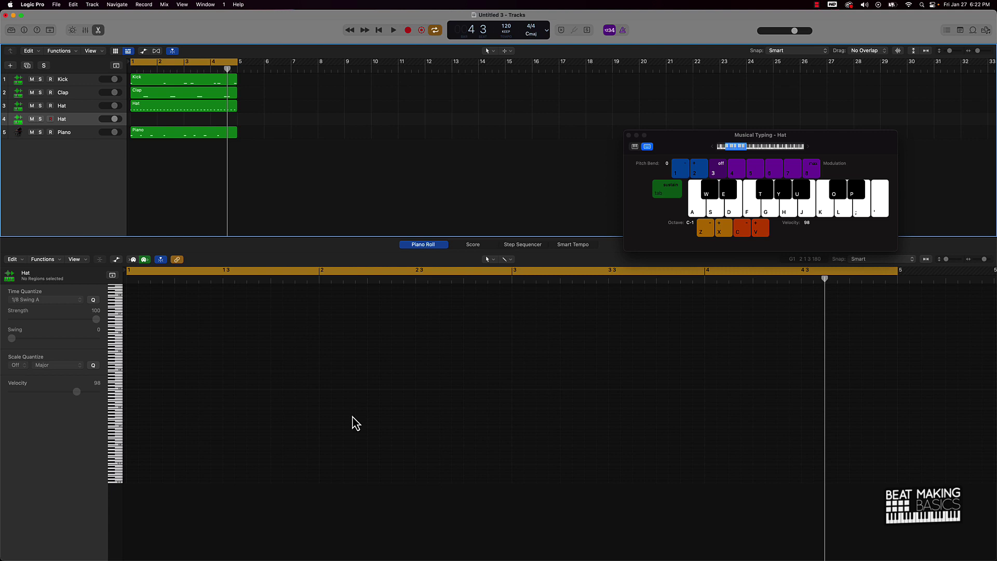
{"action": "left_click", "coordinate": [32, 106]}
{"action": "key", "text": "k"}
{"action": "key", "text": "x"}
{"action": "key", "text": "k"}
{"action": "key", "text": "x"}
{"action": "key", "text": "k"}
{"action": "key", "text": "x"}
{"action": "key", "text": "k"}
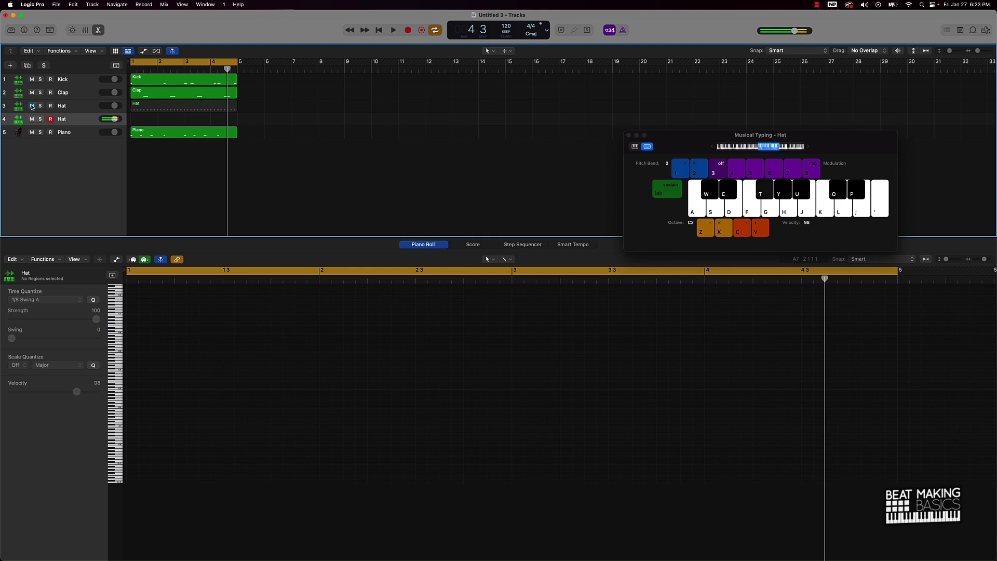
- Record a new hat pattern on the duplicated Hat track, playing notes in bars 2 and 4 of the cycle
{"action": "key", "text": "r"}
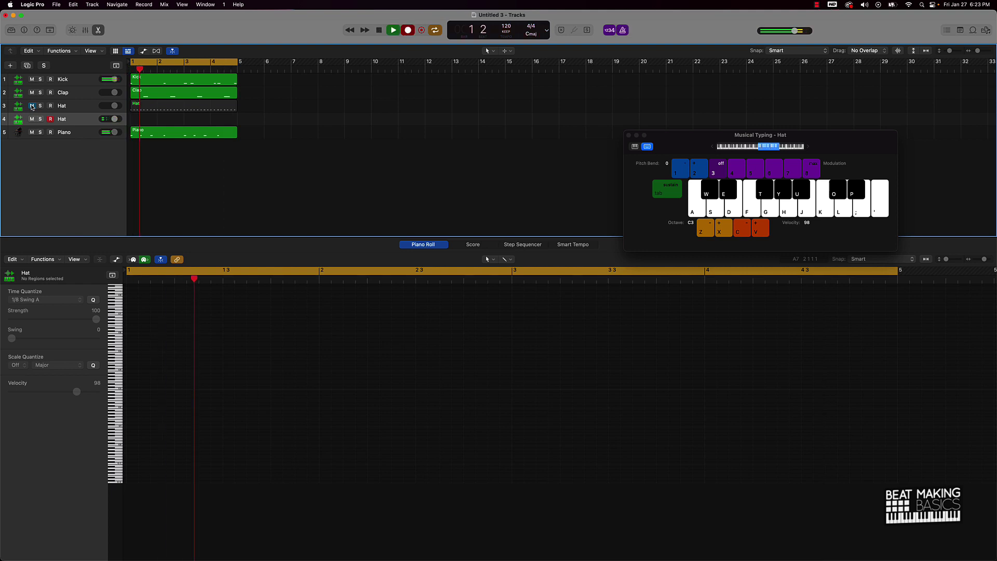
{"action": "key", "text": "t"}
{"action": "key", "text": "t"}
{"action": "key", "text": "t"}
{"action": "key", "text": "t"}
{"action": "key", "text": "t"}
{"action": "key", "text": "t"}
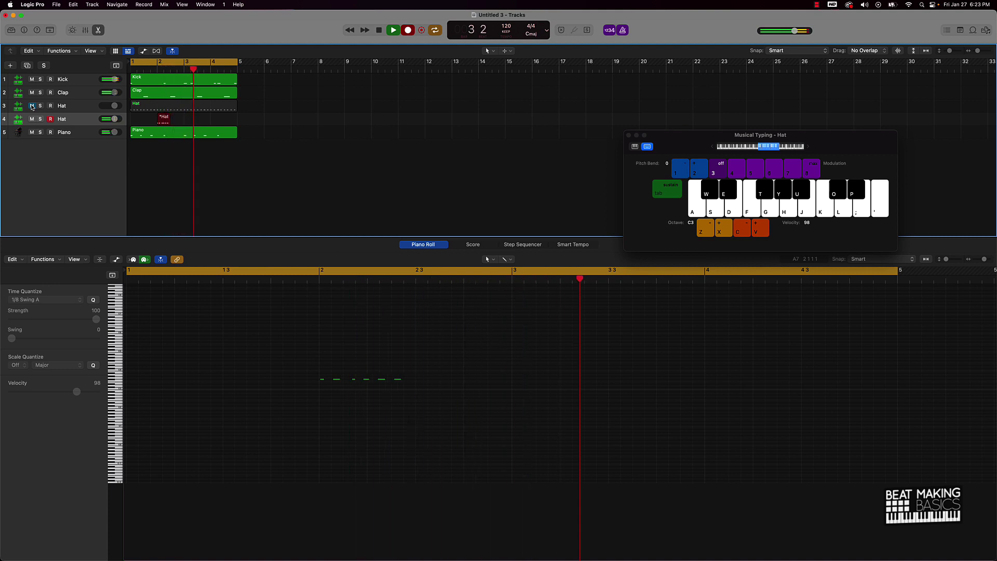
{"action": "key", "text": "t"}
{"action": "key", "text": "t"}
{"action": "key", "text": "t"}
{"action": "key", "text": "t"}
{"action": "key", "text": "t"}
{"action": "key", "text": "t"}
{"action": "key", "text": "t"}
{"action": "key", "text": "t"}
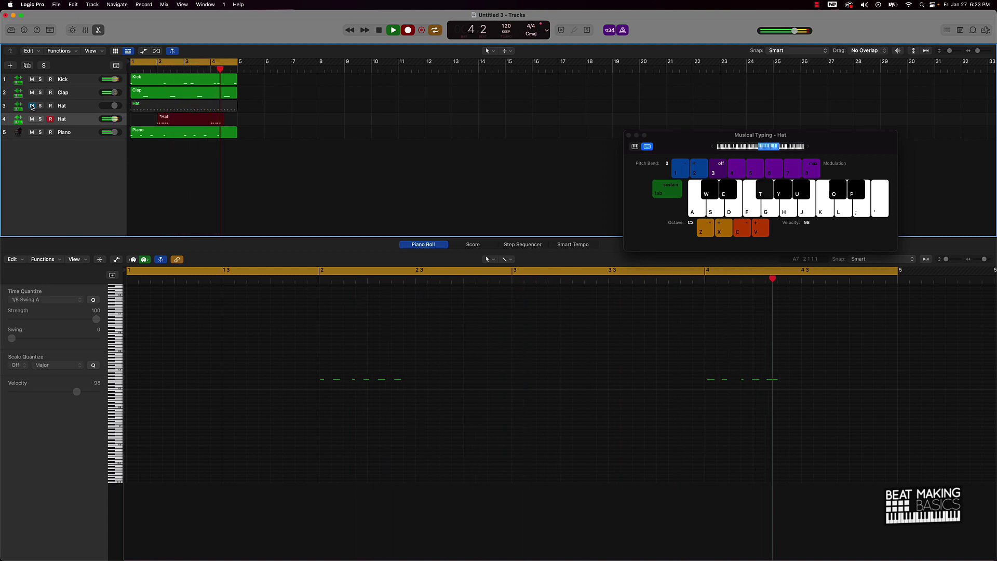
{"action": "key", "text": "space"}
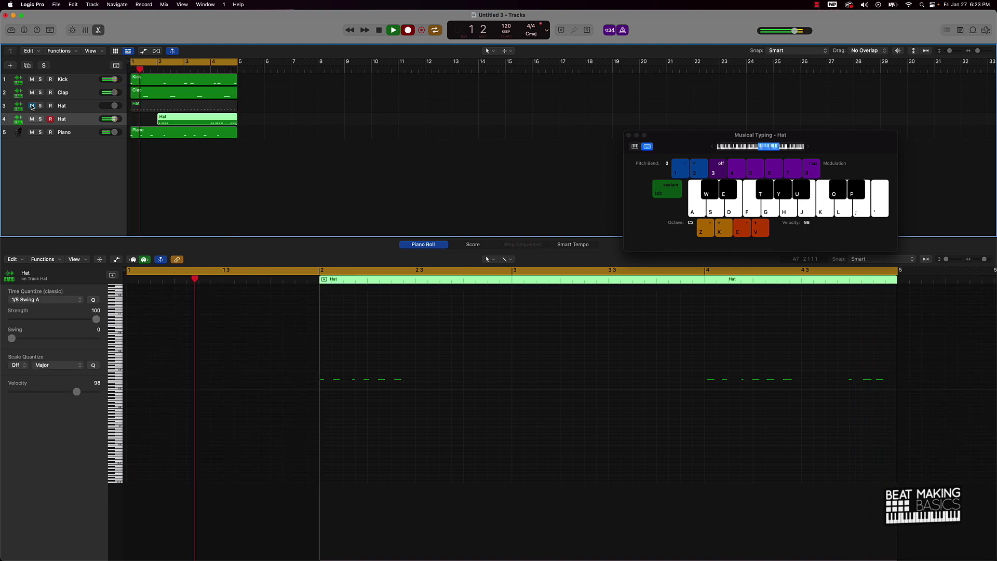
- Extend the new Hat region's start back to bar 1 and play the unquantized pattern with the other tracks
{"action": "left_click_drag", "start_coordinate": [159, 121], "coordinate": [106, 125]}
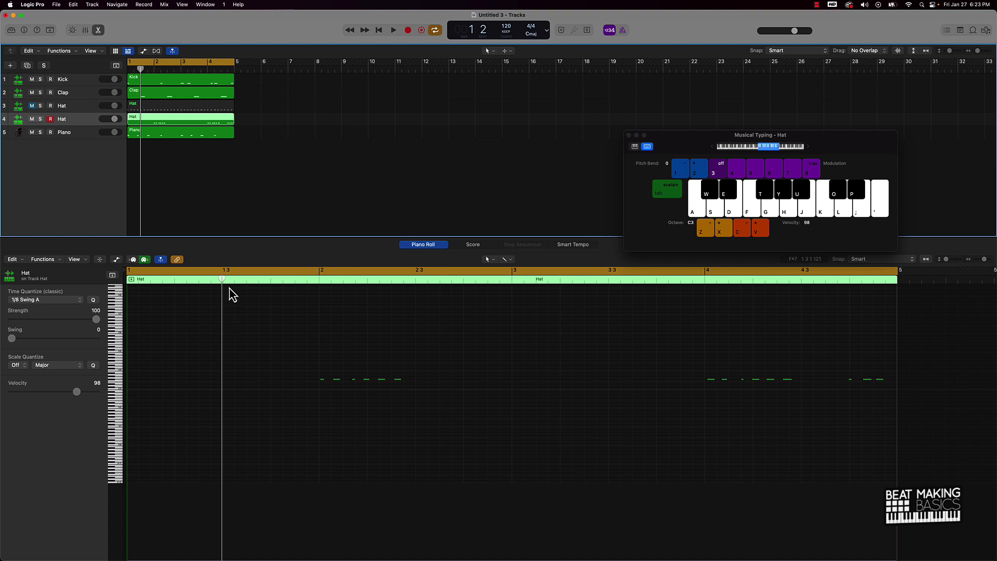
{"action": "left_click_drag", "start_coordinate": [222, 279], "coordinate": [327, 279]}
{"action": "key", "text": "space"}
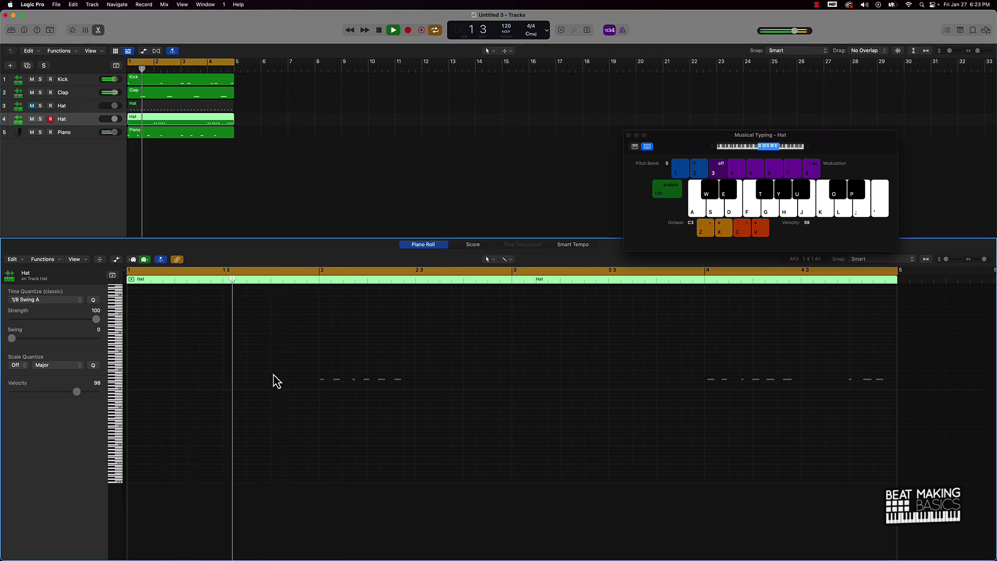
{"action": "key", "text": "space"}
- Select all notes in the new Hat region and try quantizing them to 1/16 Swing A and 1/16 Triplet (1/24)
{"action": "key", "text": "super+a"}
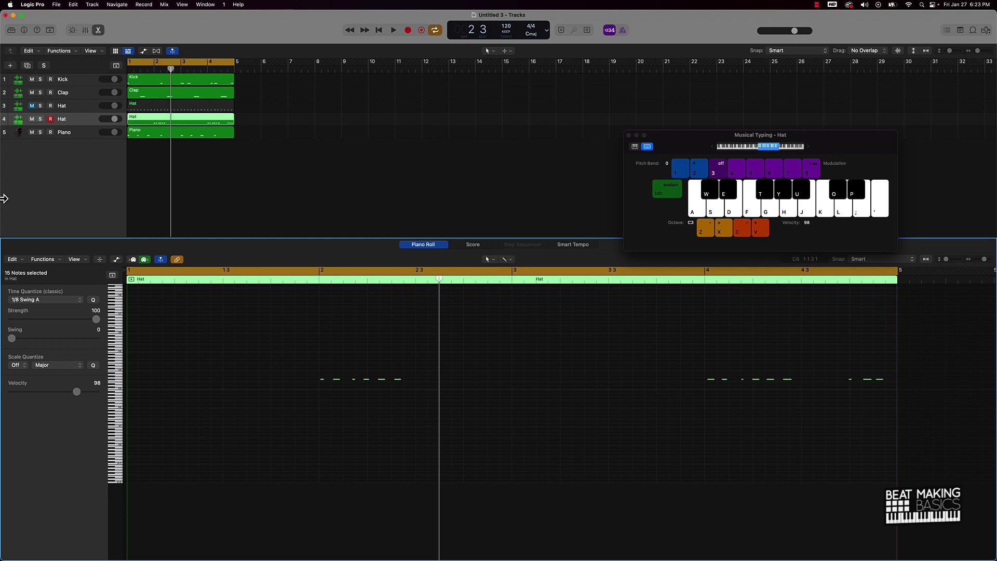
{"action": "left_click", "coordinate": [36, 301]}
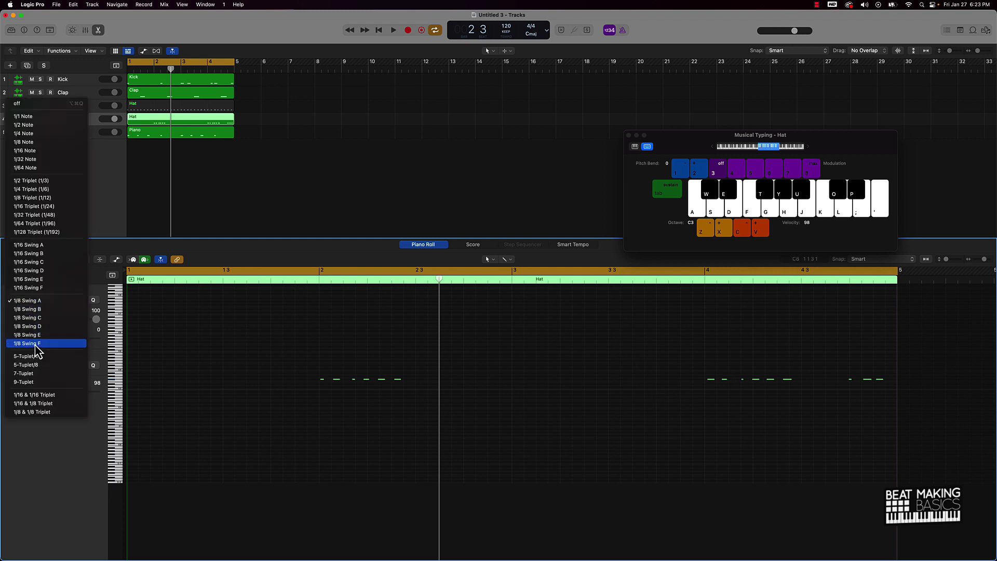
{"action": "left_click", "coordinate": [31, 244]}
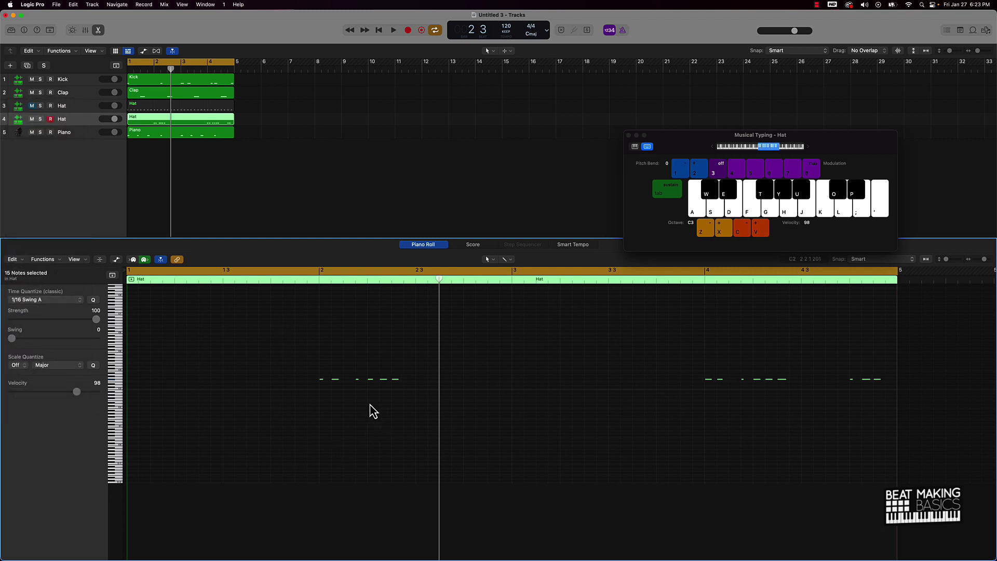
{"action": "left_click", "coordinate": [45, 300]}
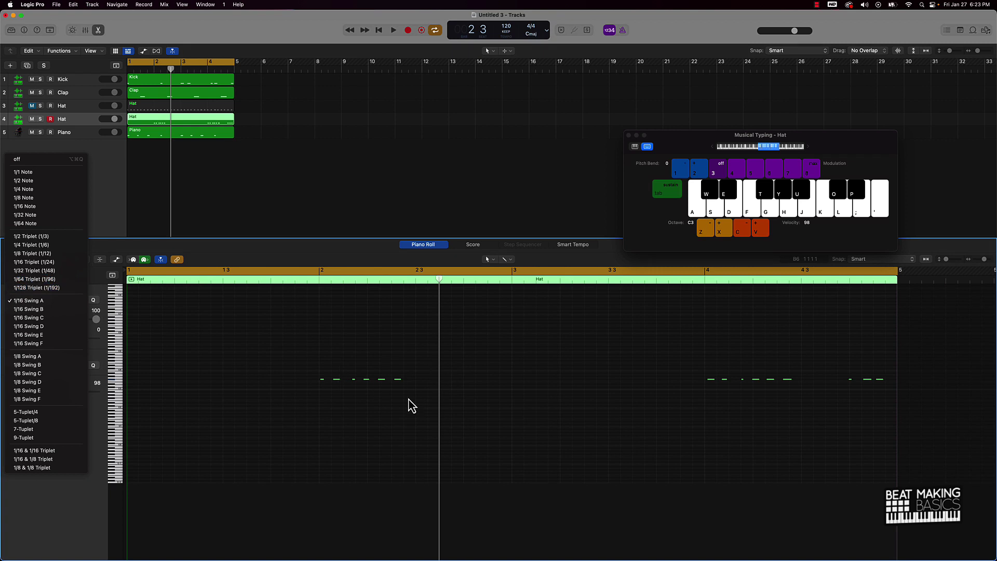
{"action": "left_click", "coordinate": [36, 264]}
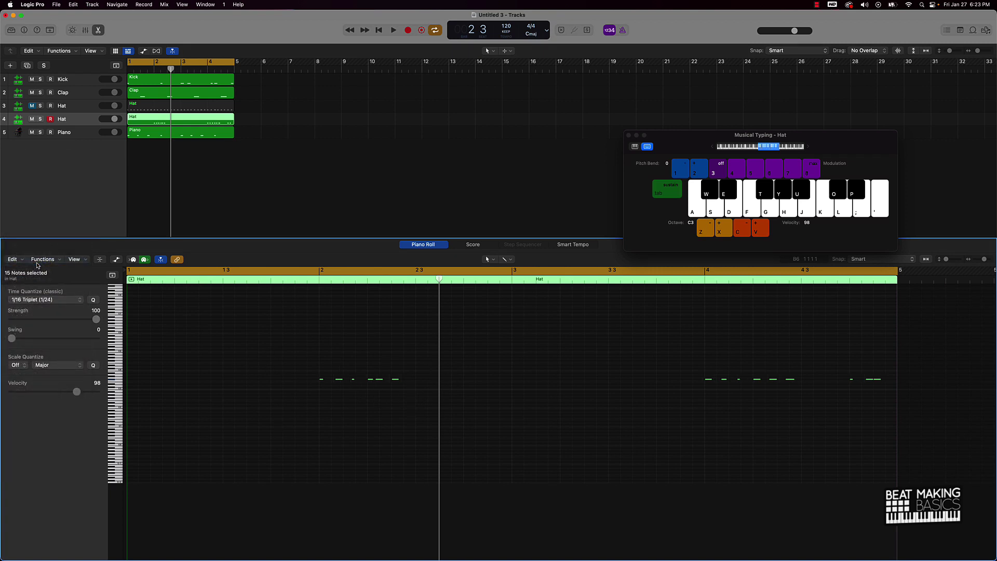
- Quantize the new Hat notes to 1/8 Triplet (1/12) and play them back with the other tracks
{"action": "left_click", "coordinate": [45, 301]}
{"action": "left_click", "coordinate": [46, 293]}
{"action": "key", "text": "space"}
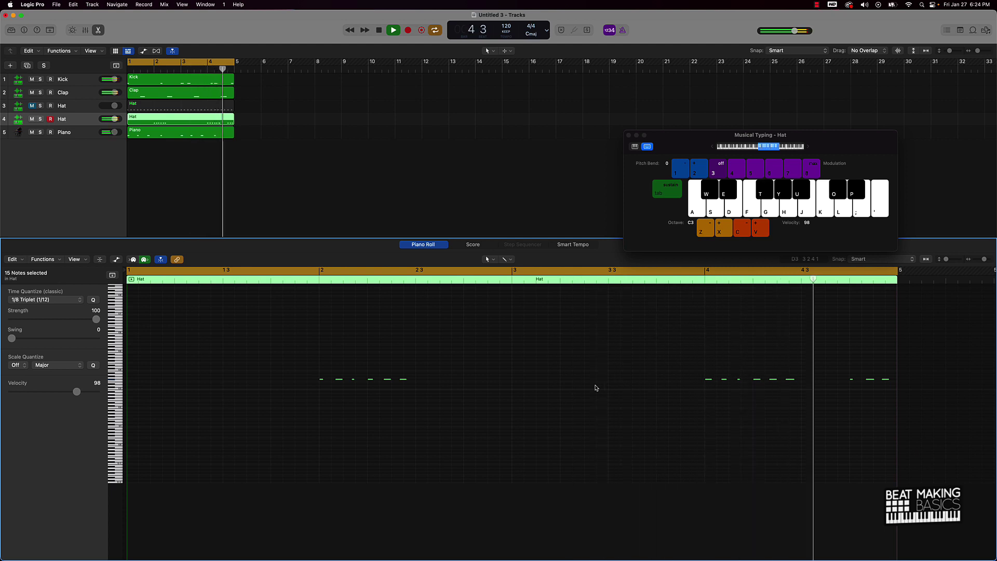
{"action": "key", "text": "space"}
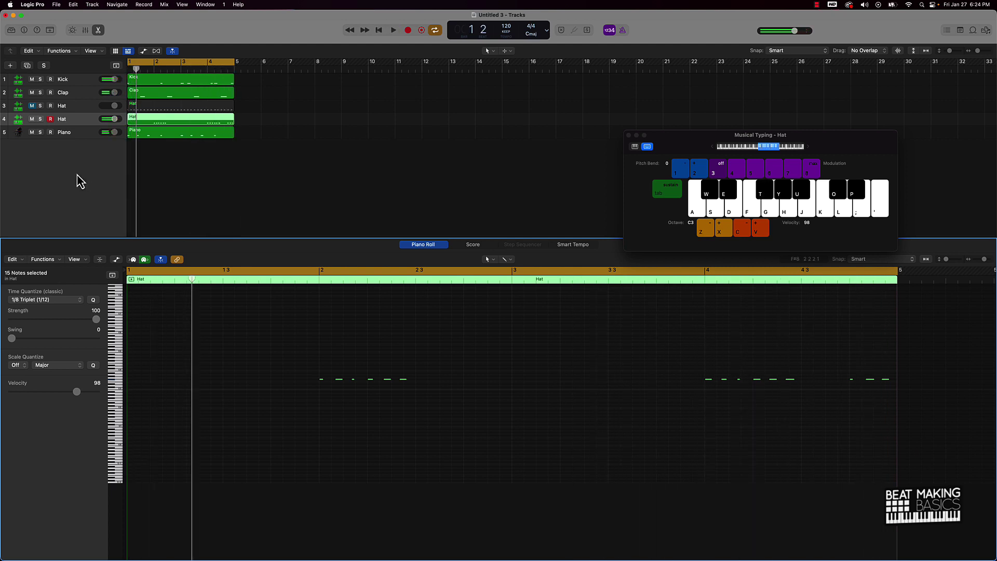
- Review the available time quantize values, including the combined triplet options, without choosing one, and deselect the Hat region
{"action": "left_click", "coordinate": [52, 301]}
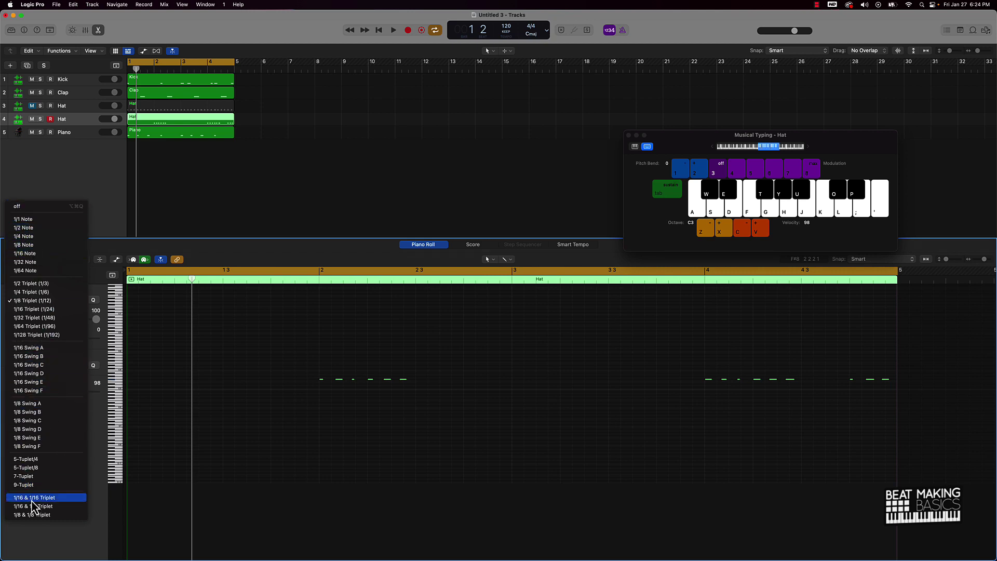
{"action": "left_click", "coordinate": [203, 206]}
{"action": "left_click", "coordinate": [203, 204]}
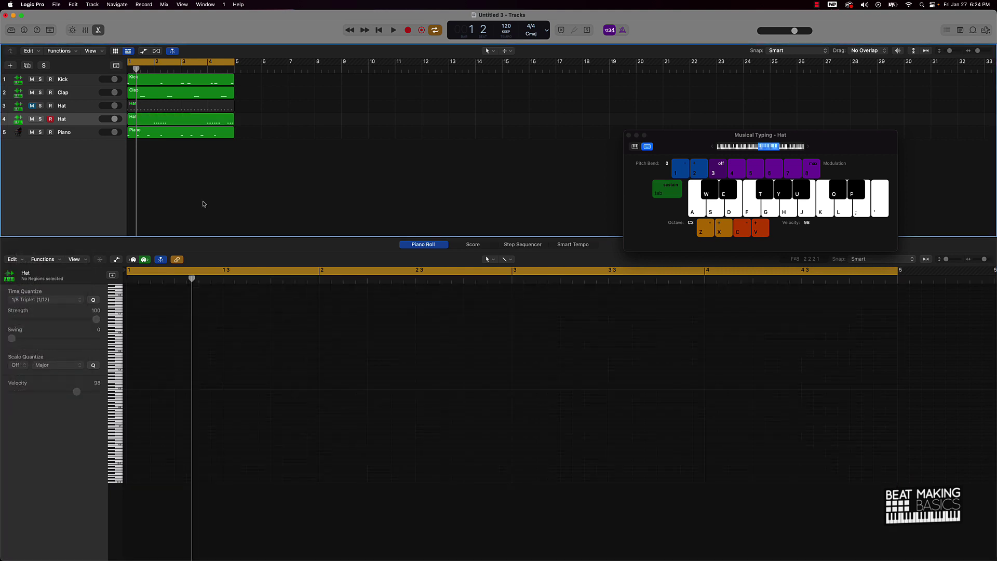